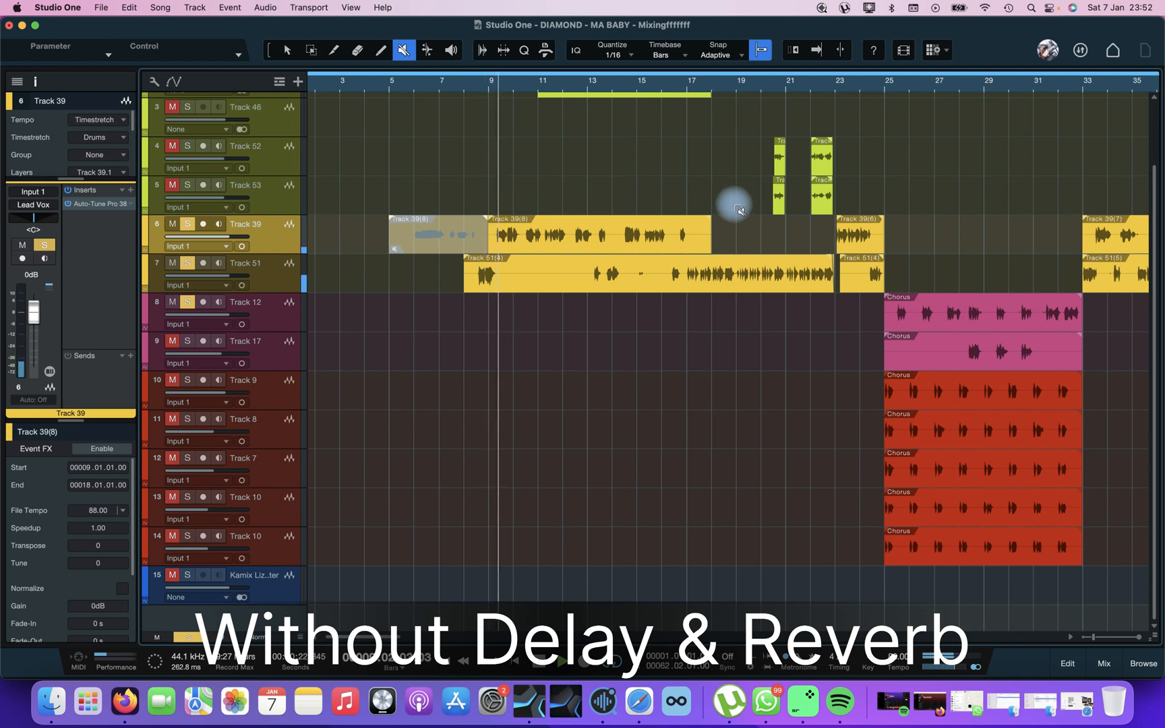
Open the mixer, show only the bus channels instead of the FX channels, and make the mixer area taller.
key("F3")
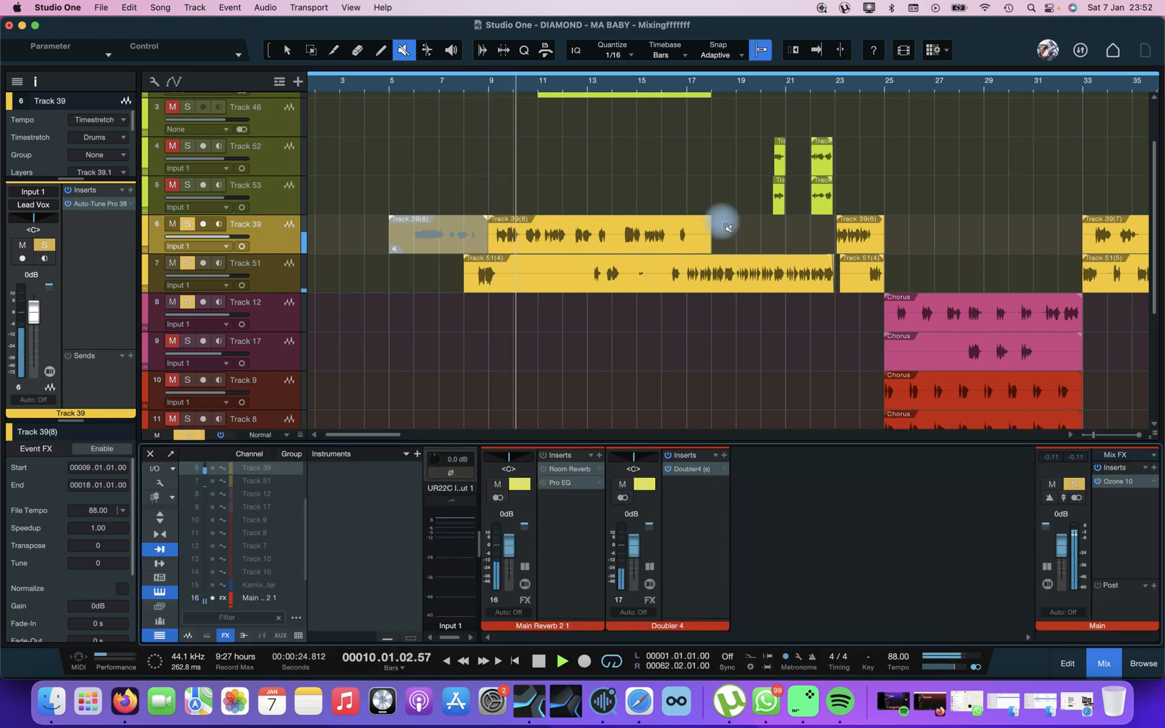
left_click(227, 636)
left_click(240, 638)
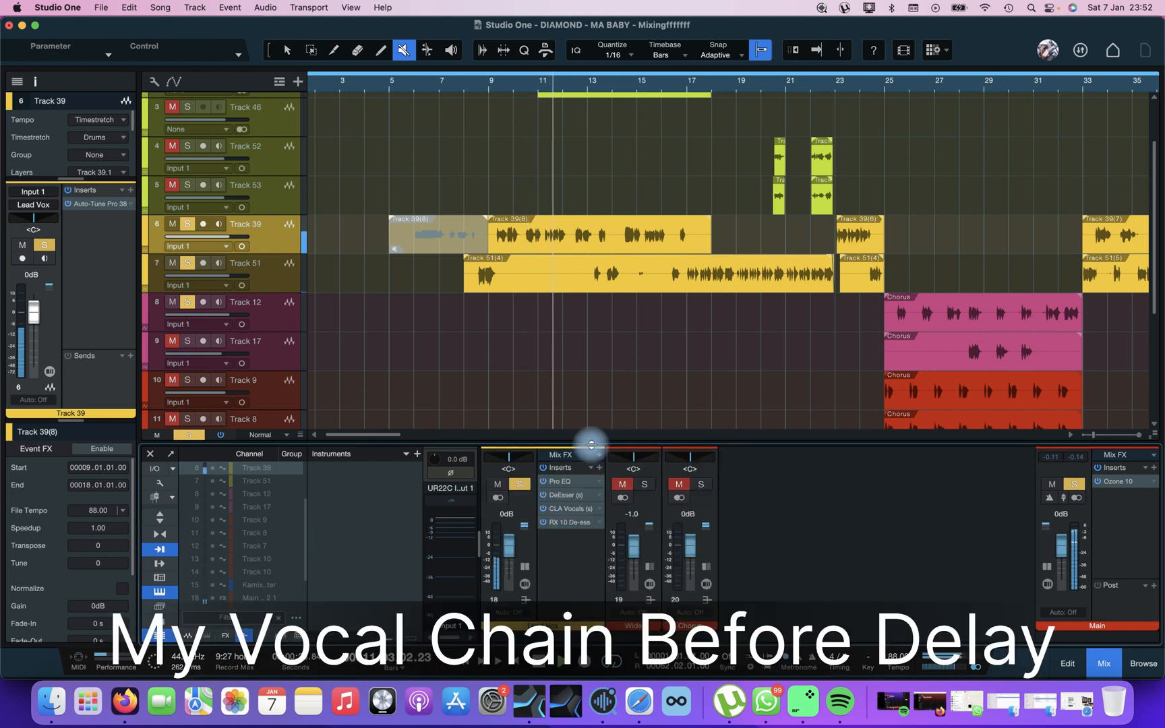
left_click_drag(593, 448, 612, 357)
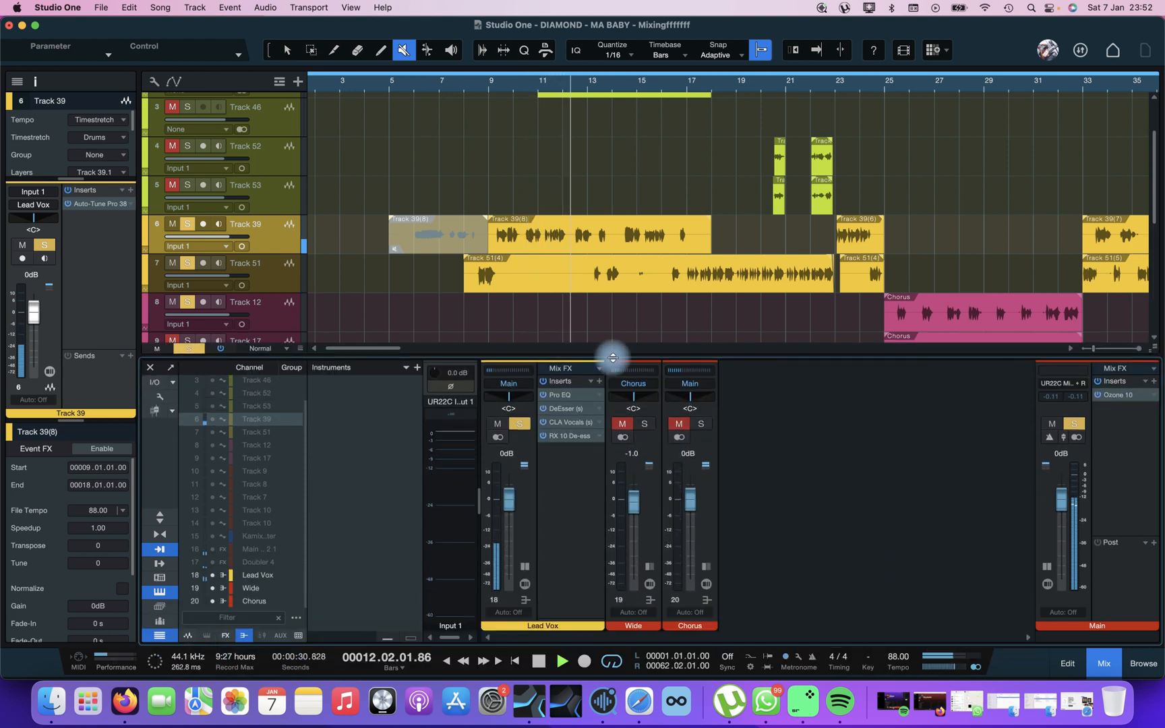
Review the Pro EQ and DeEsser settings in the Lead Vox bus inserts.
left_click(601, 395)
left_click(610, 409)
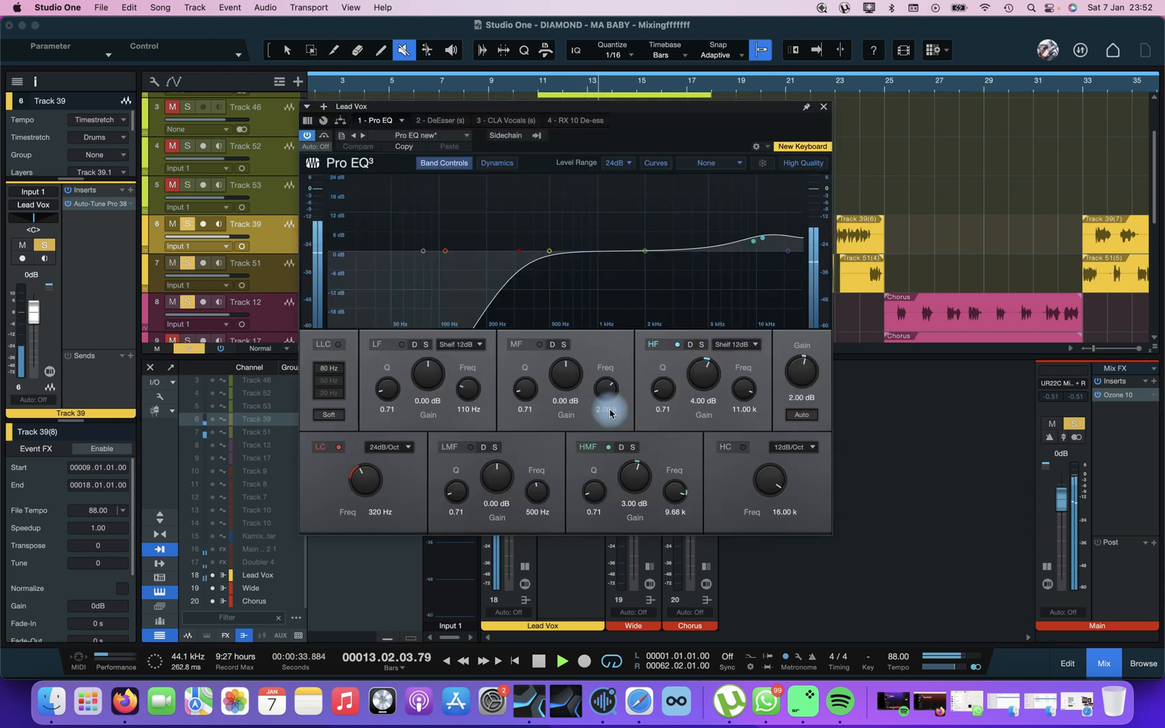
left_click(823, 107)
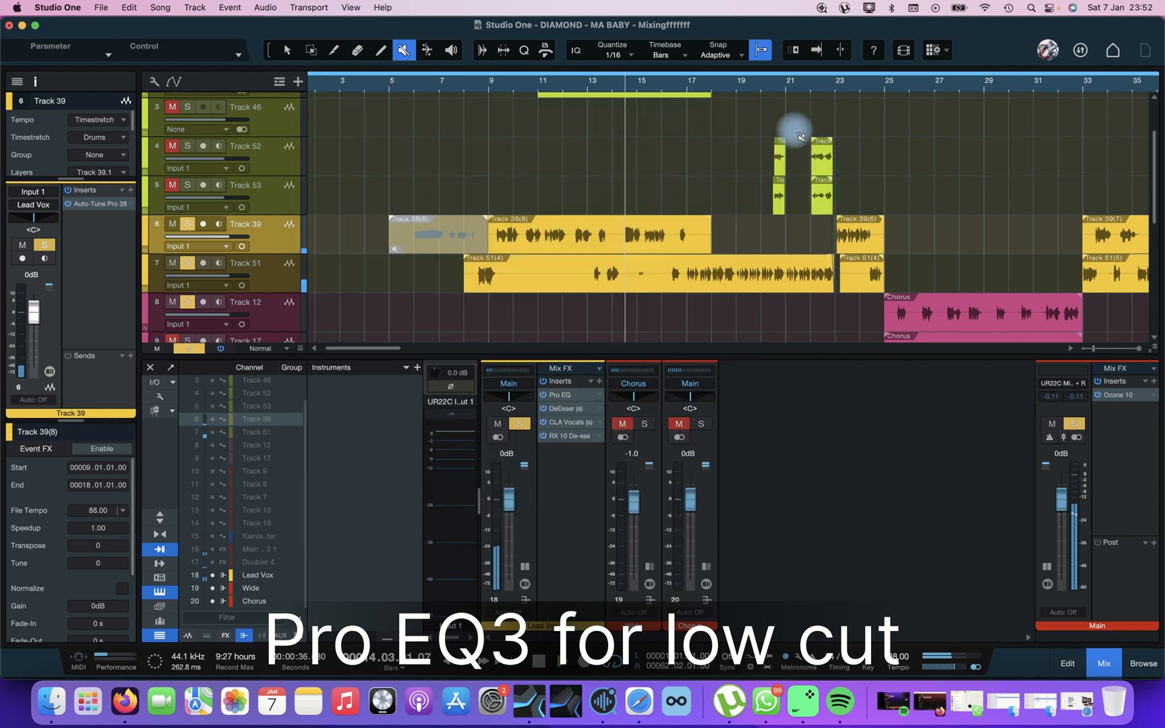
left_click(599, 409)
left_click(617, 424)
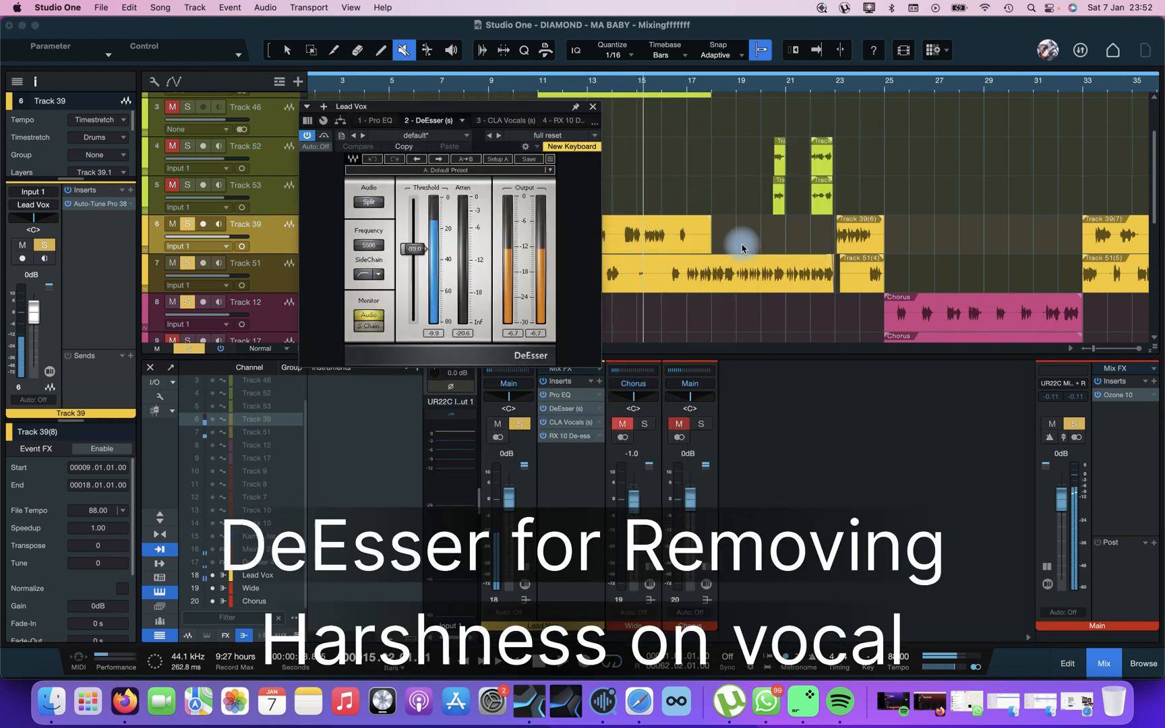
left_click(595, 109)
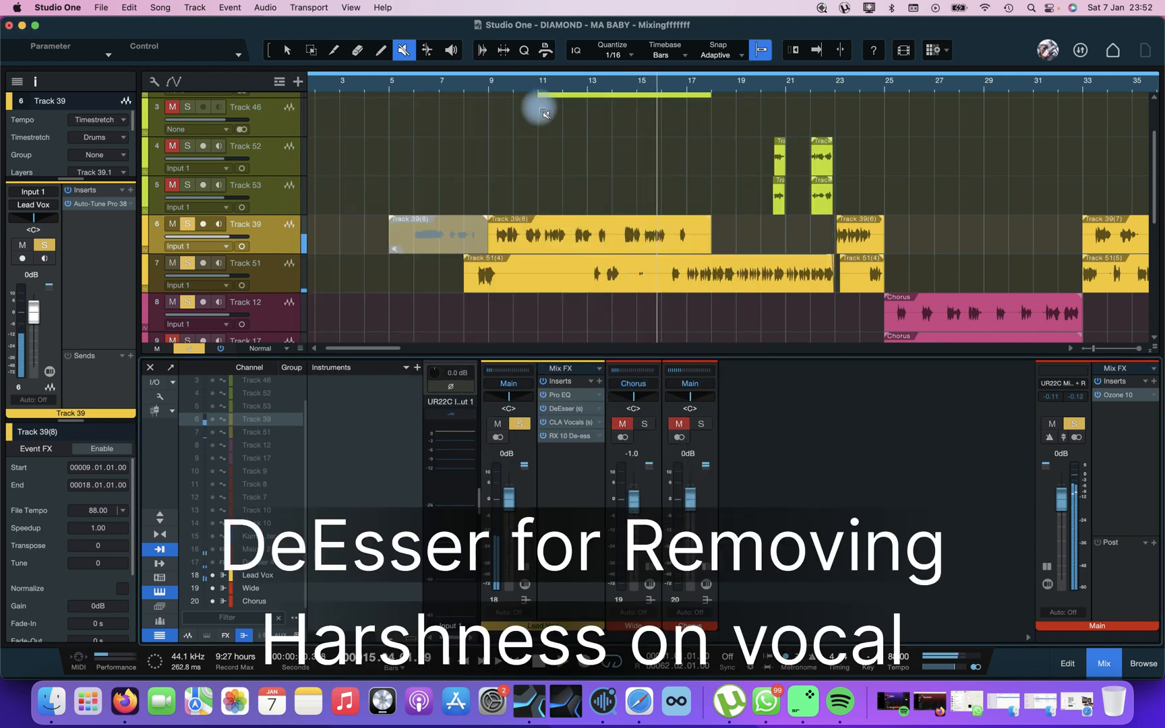
Replay the verse from just before bar 9 and review the CLA Vocals and RX 10 De-ess settings on the Lead Vox bus.
left_click(475, 86)
left_click(599, 422)
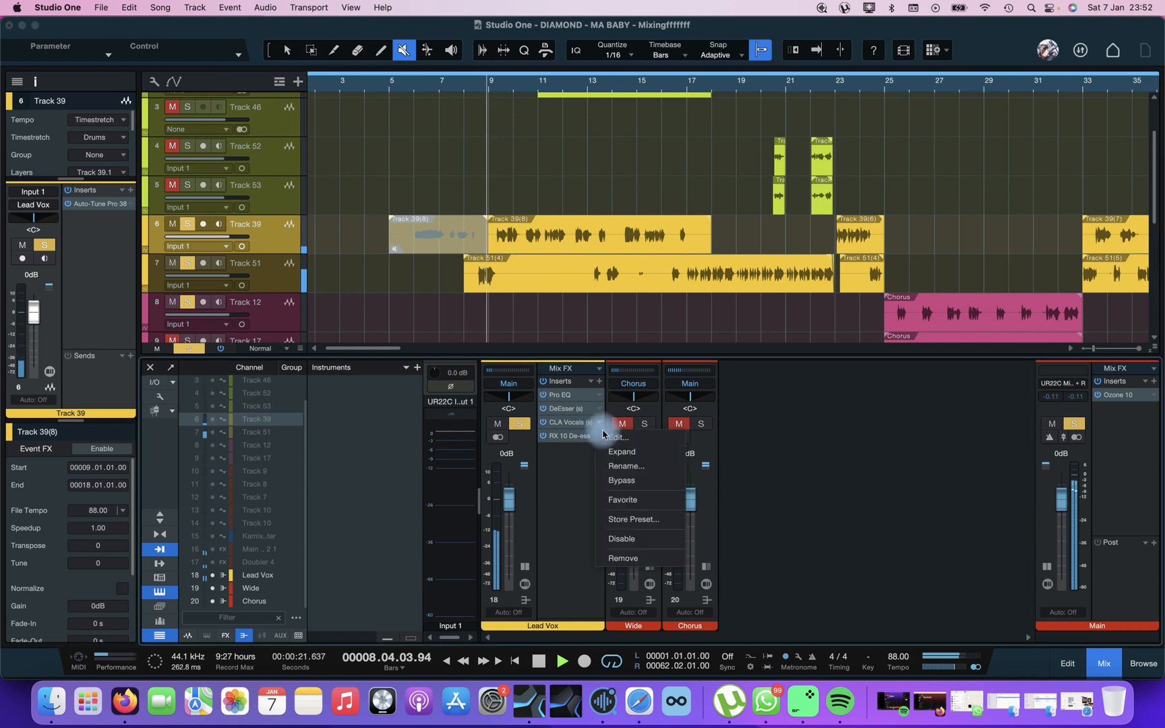
left_click(609, 437)
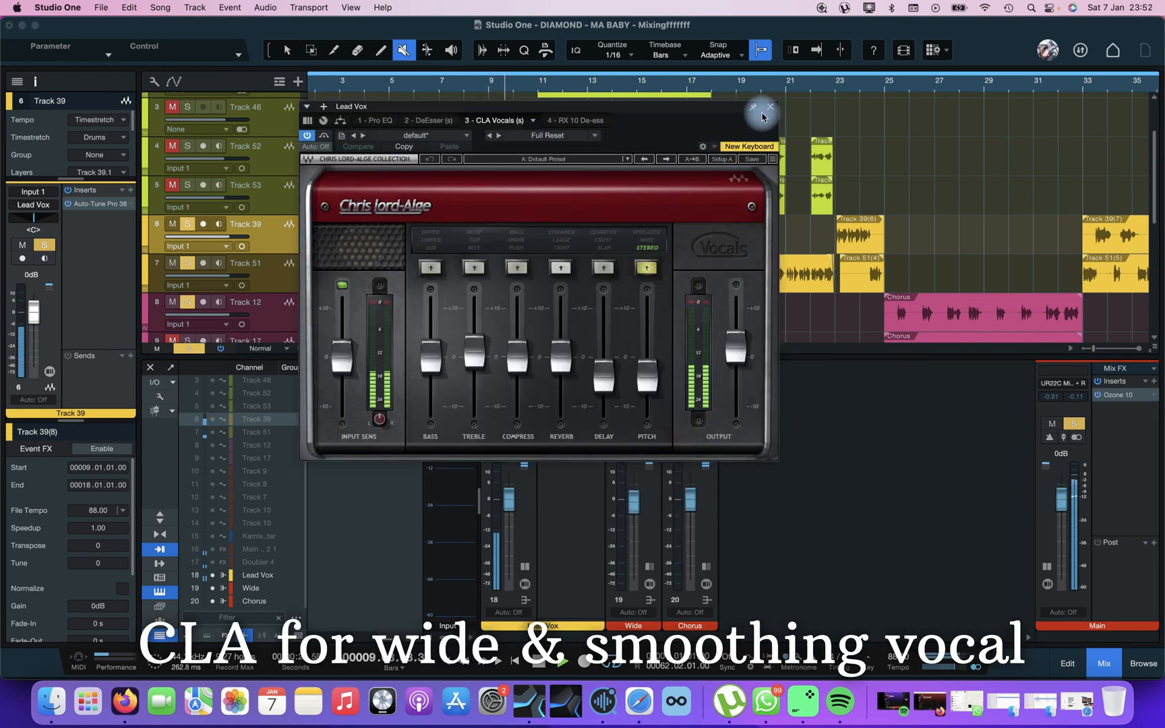
left_click(770, 106)
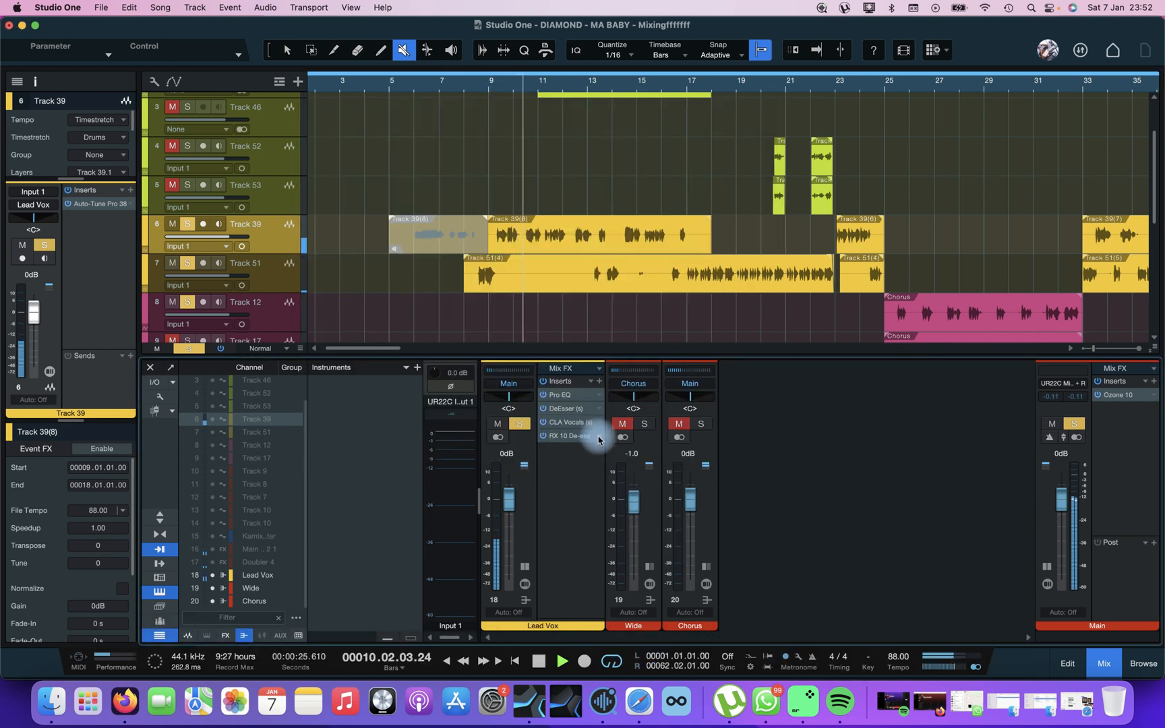
left_click(598, 436)
left_click(610, 451)
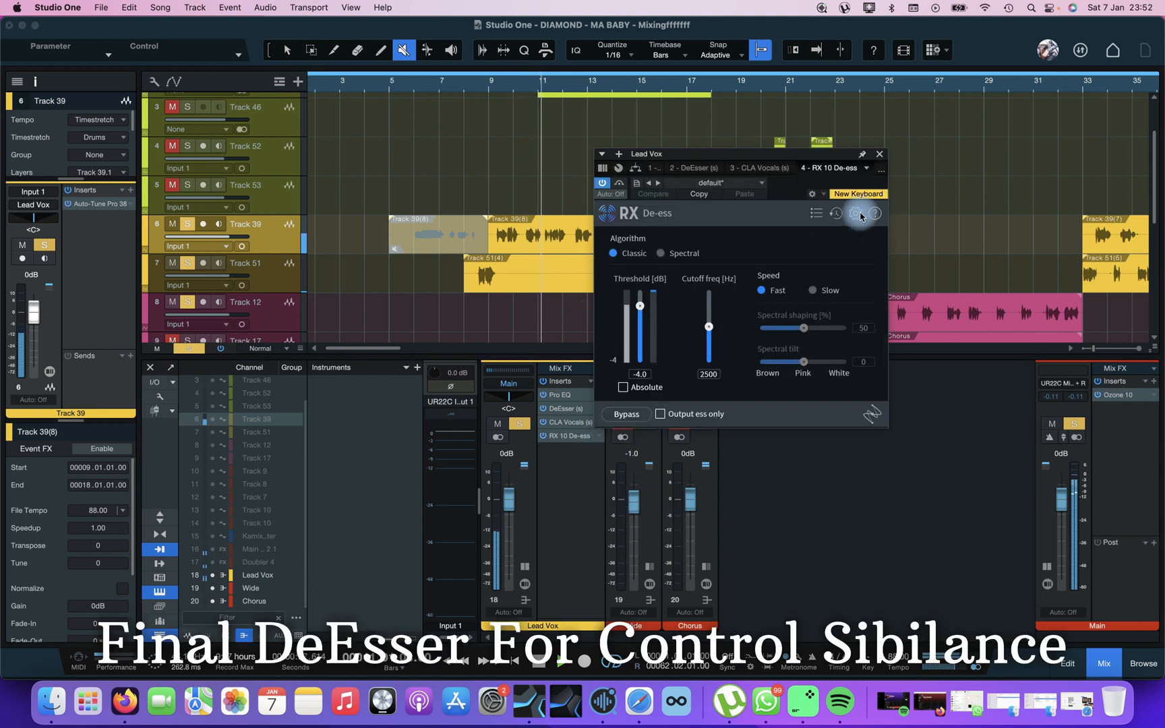
left_click(867, 168)
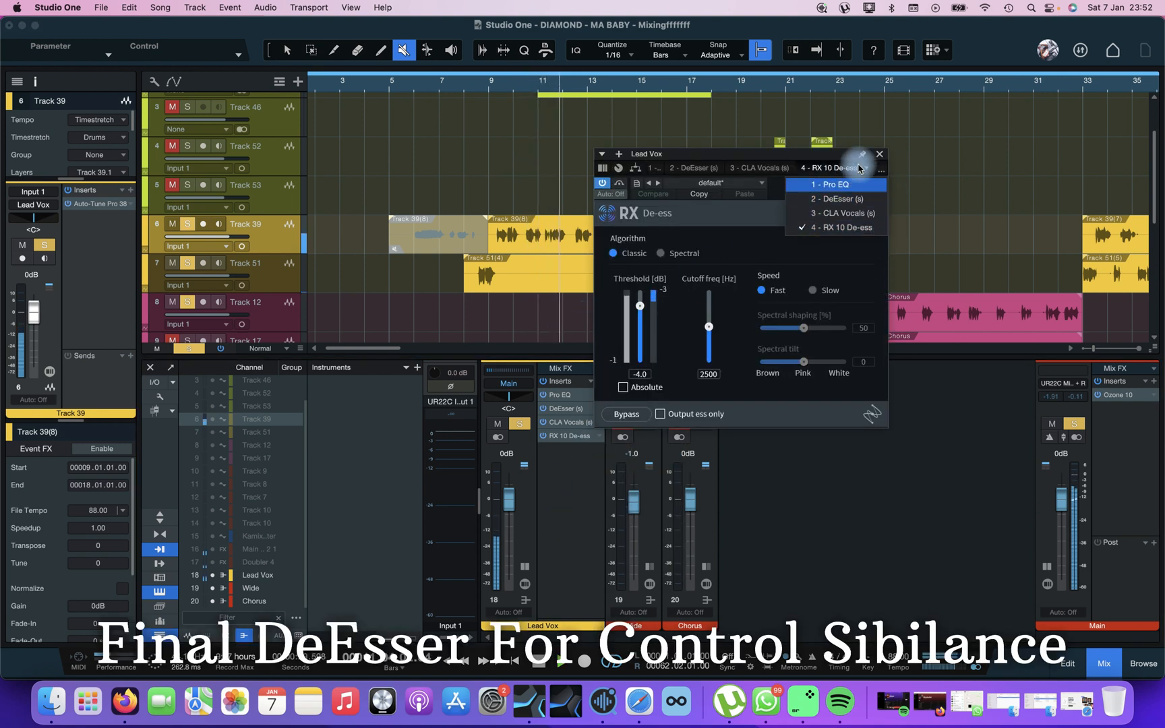
left_click(879, 154)
left_click(880, 154)
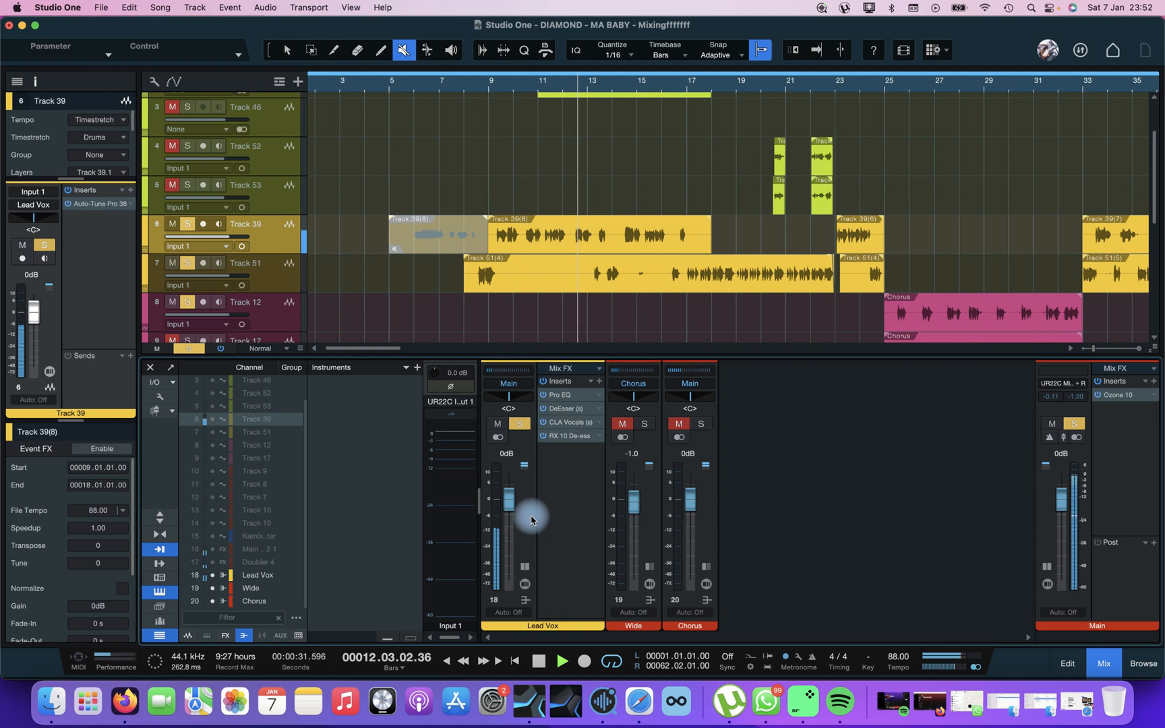
Switch the song window to full screen and search the effects library for "delay".
left_click(249, 637)
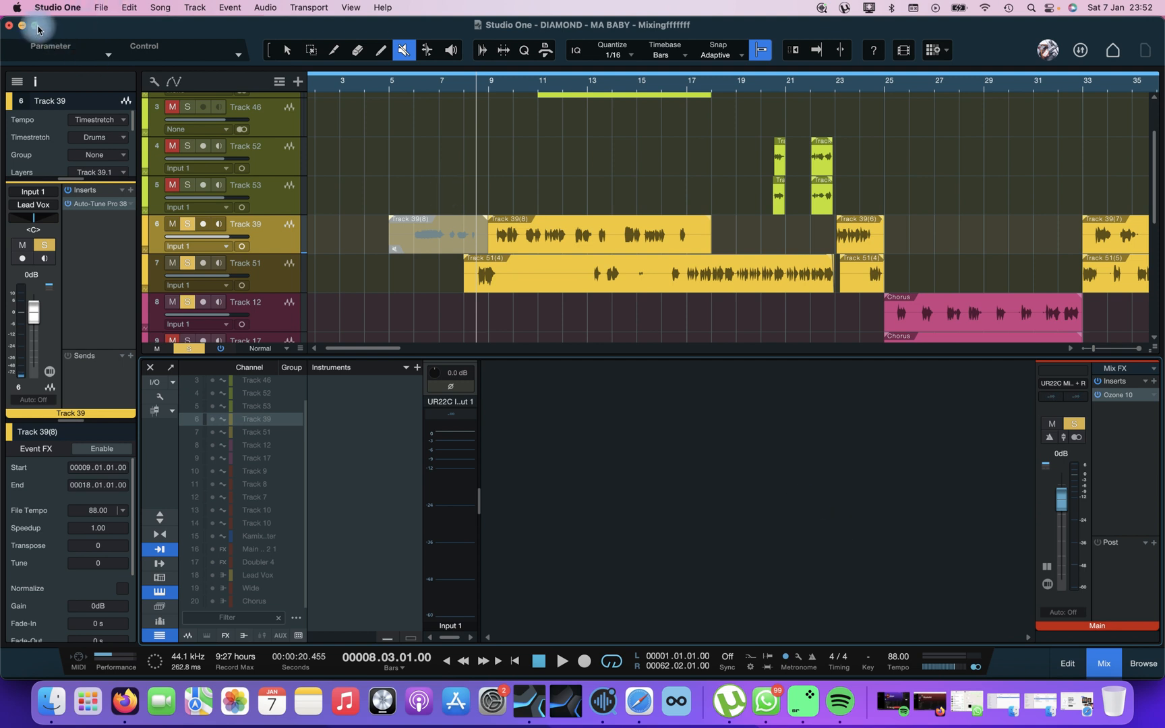
left_click(36, 27)
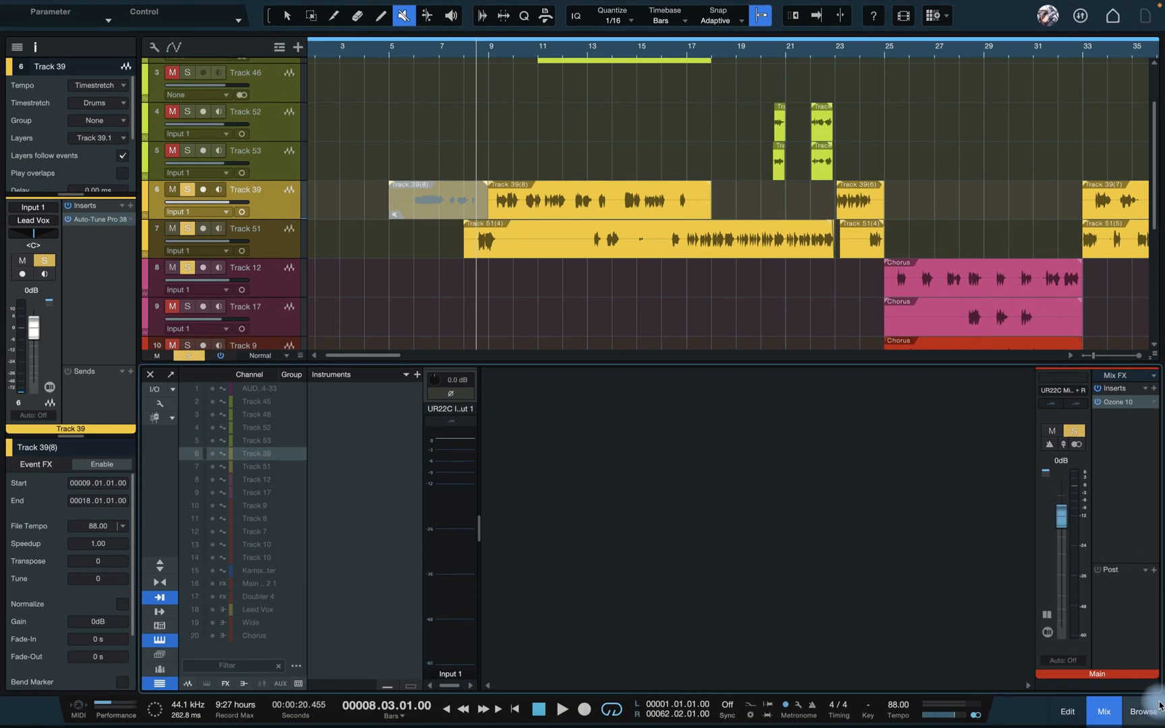
left_click(1143, 711)
left_click(991, 48)
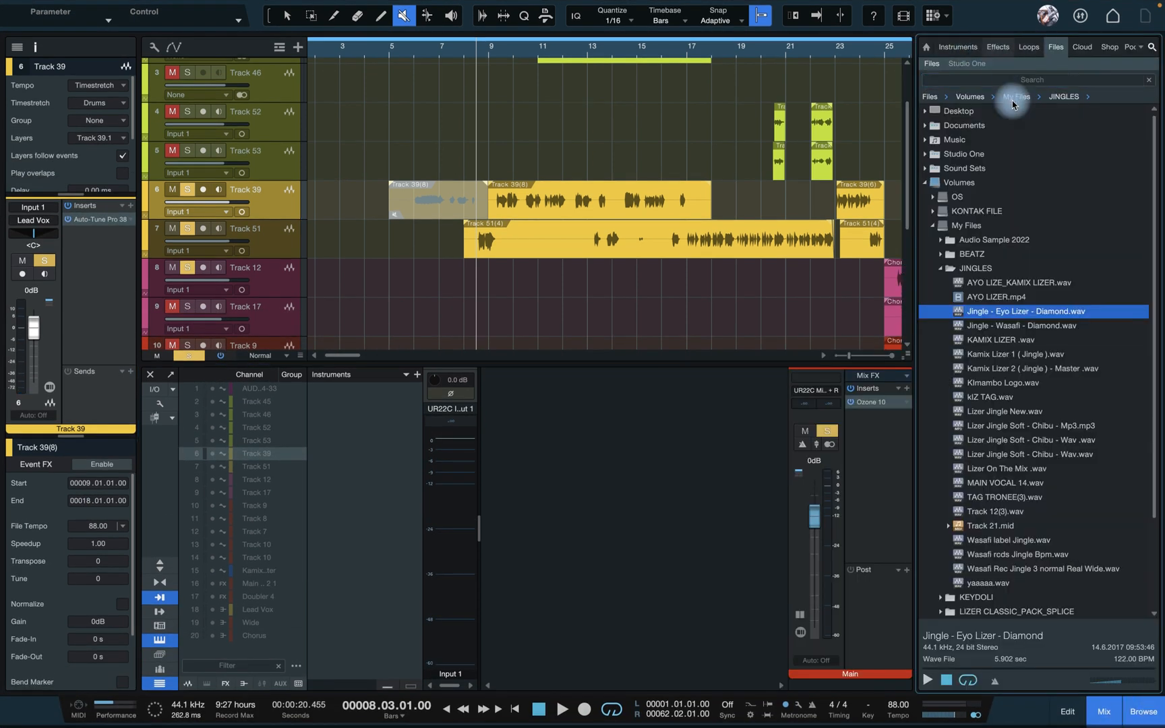
type("del")
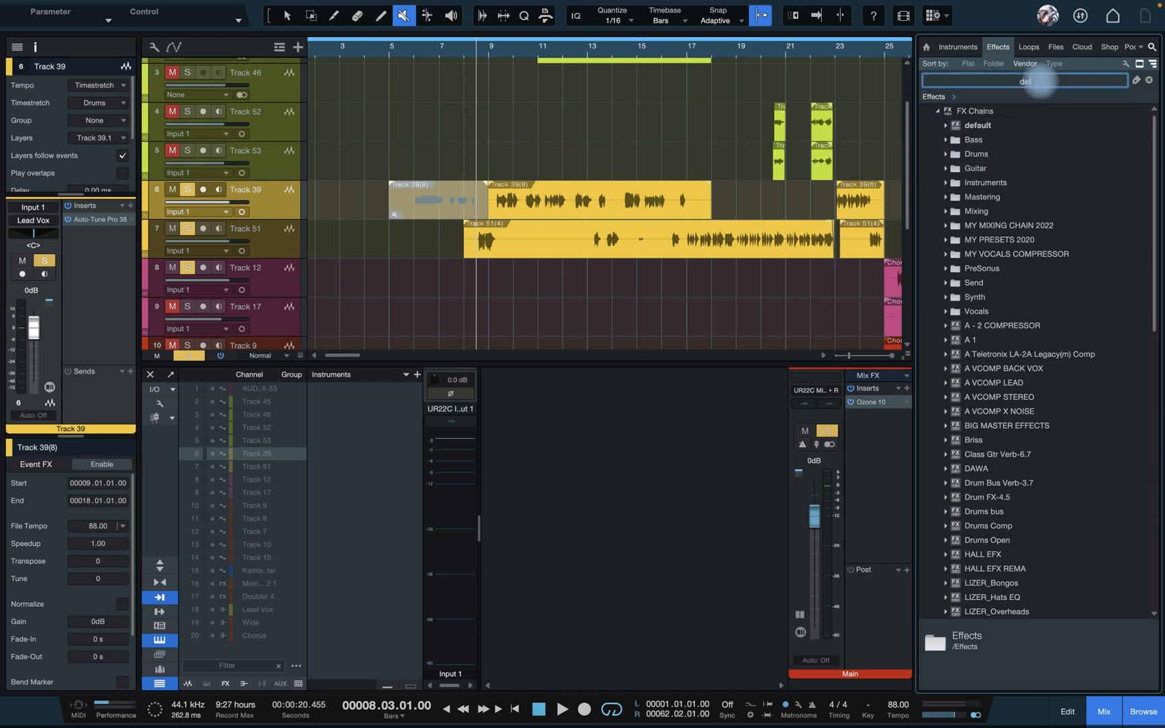
type("aya")
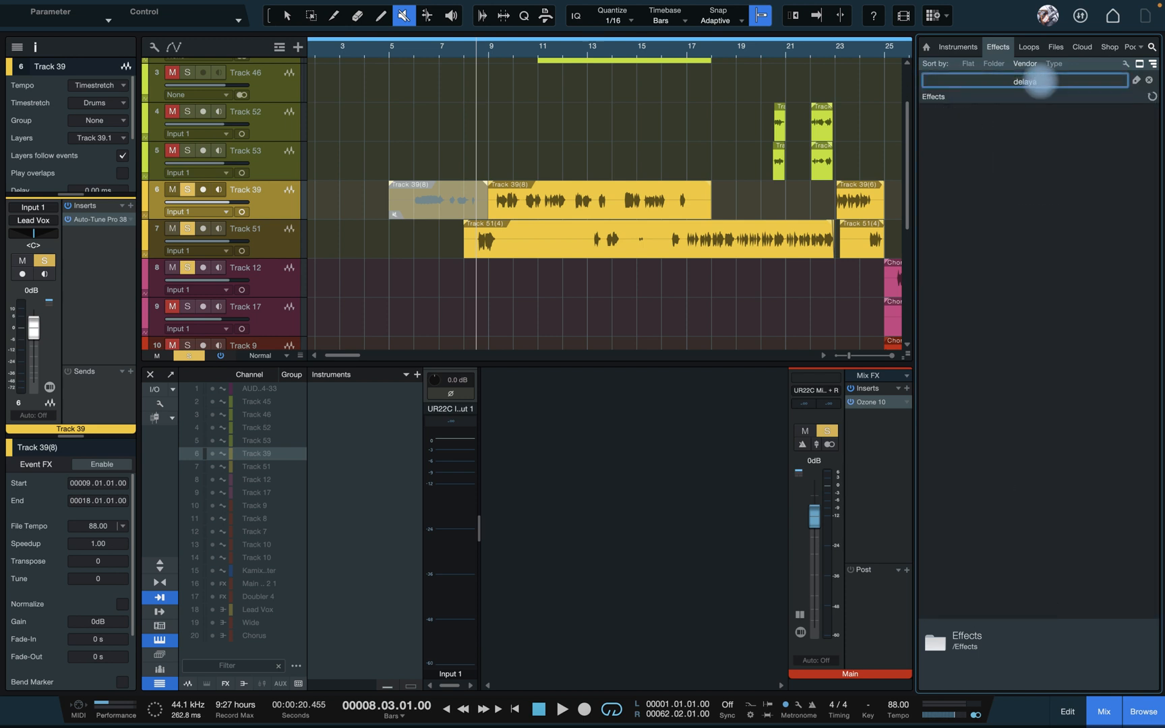
key("BackSpace")
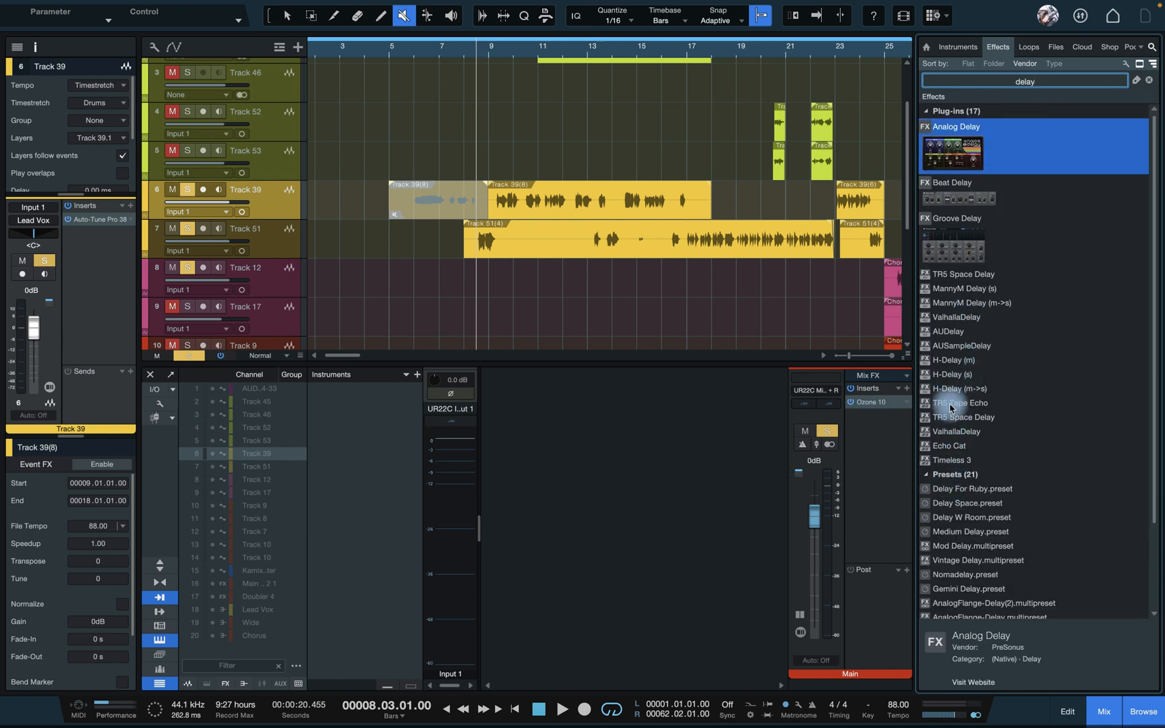
Add H-Delay (s) to the mixer as a new FX channel and move its plug-in window clear of the effects list.
left_click(952, 375)
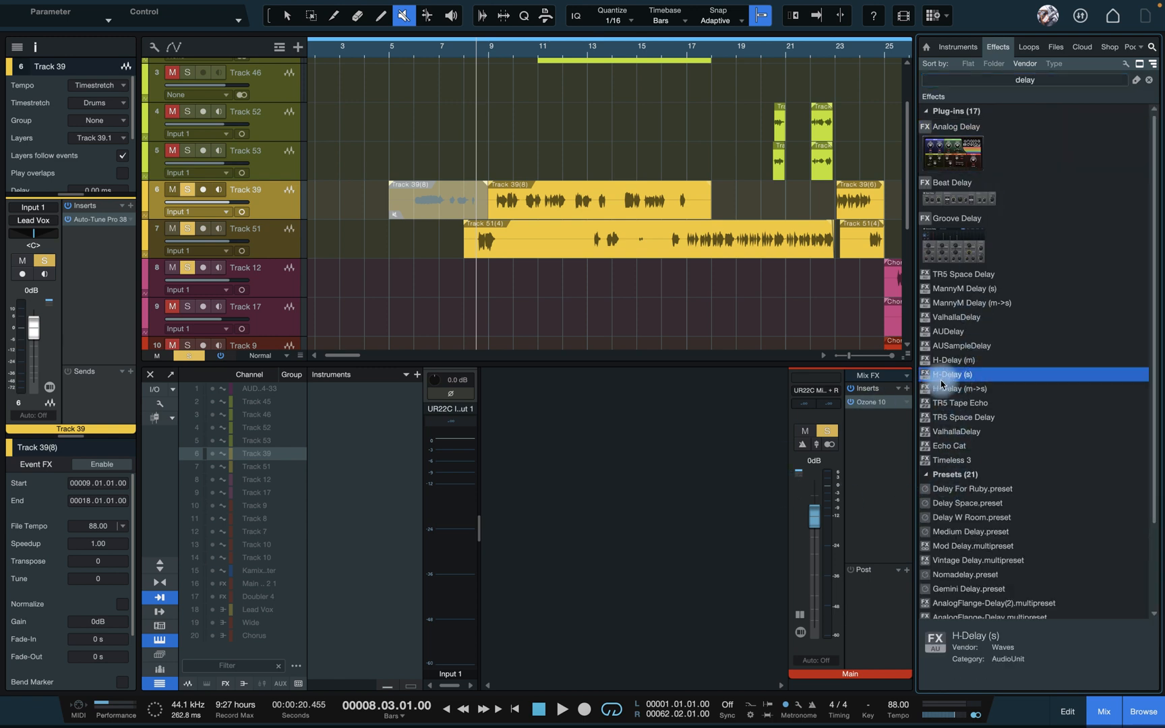
left_click_drag(952, 380, 671, 561)
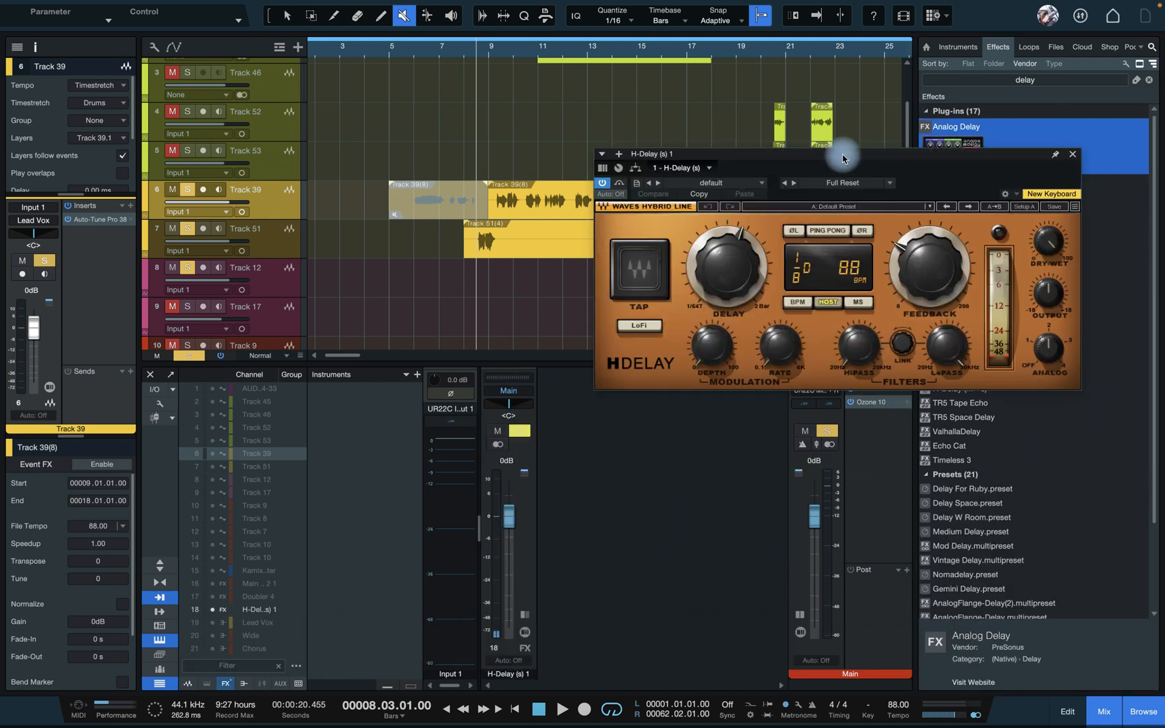
left_click_drag(821, 162, 534, 162)
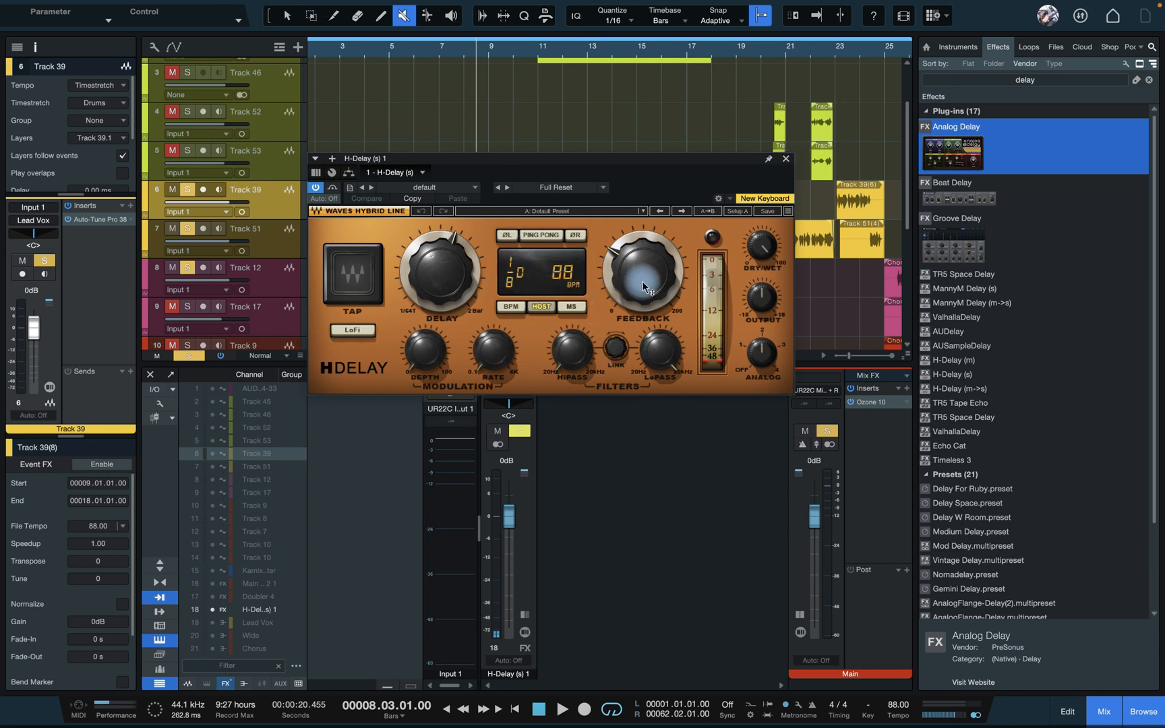
In H-Delay, turn Analog off and set the filters to HiPass 300 Hz and LoPass about 1.82 kHz.
left_click_drag(760, 350, 744, 458)
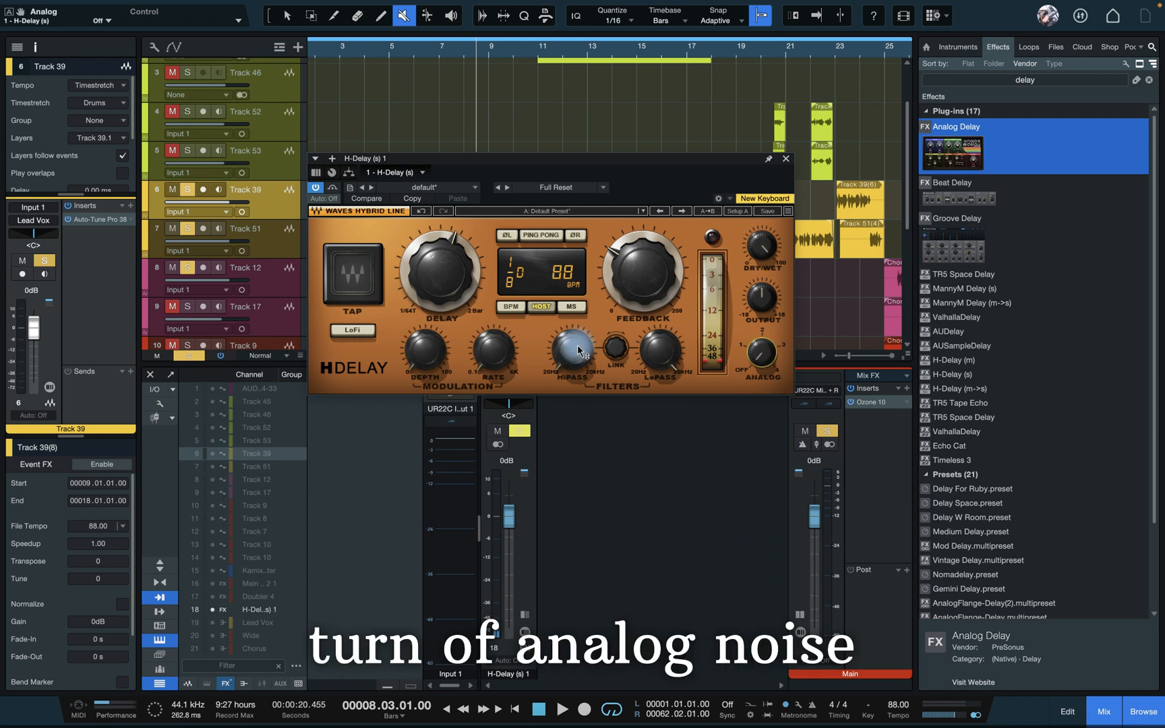
left_click_drag(562, 369, 557, 203)
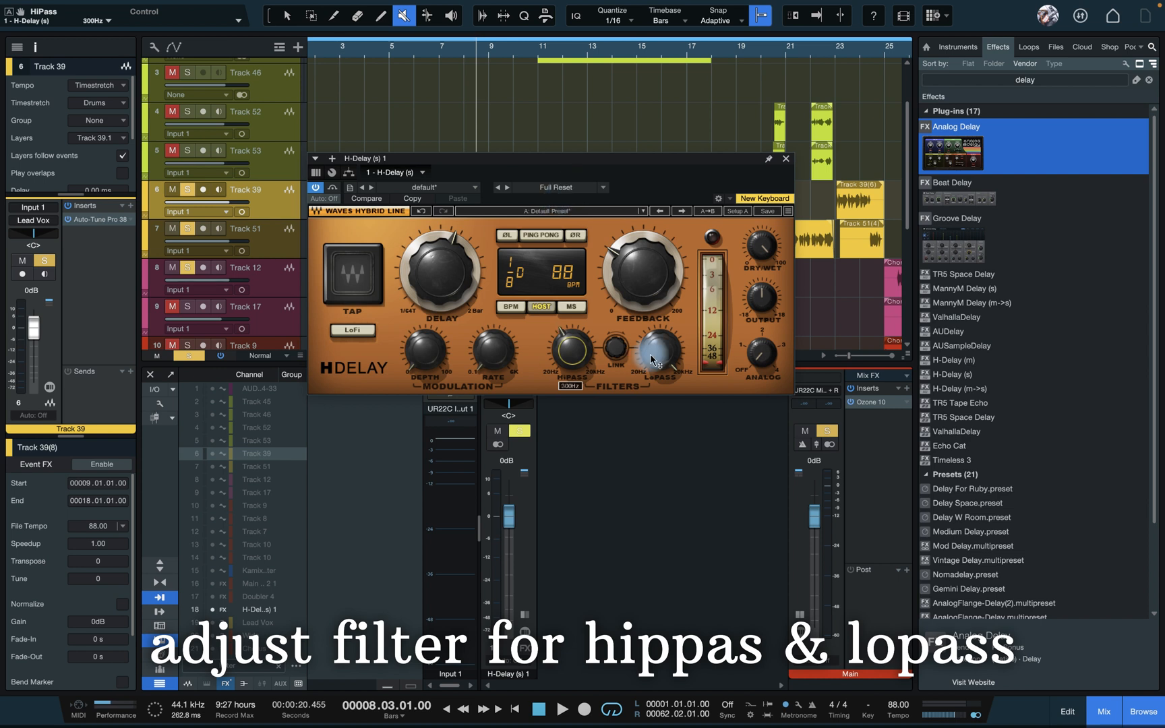
left_click_drag(651, 355, 652, 482)
Turn on phase inversion for both channels (ØL and ØR) in H-Delay, with the tempo synced to HOST.
left_click(506, 234)
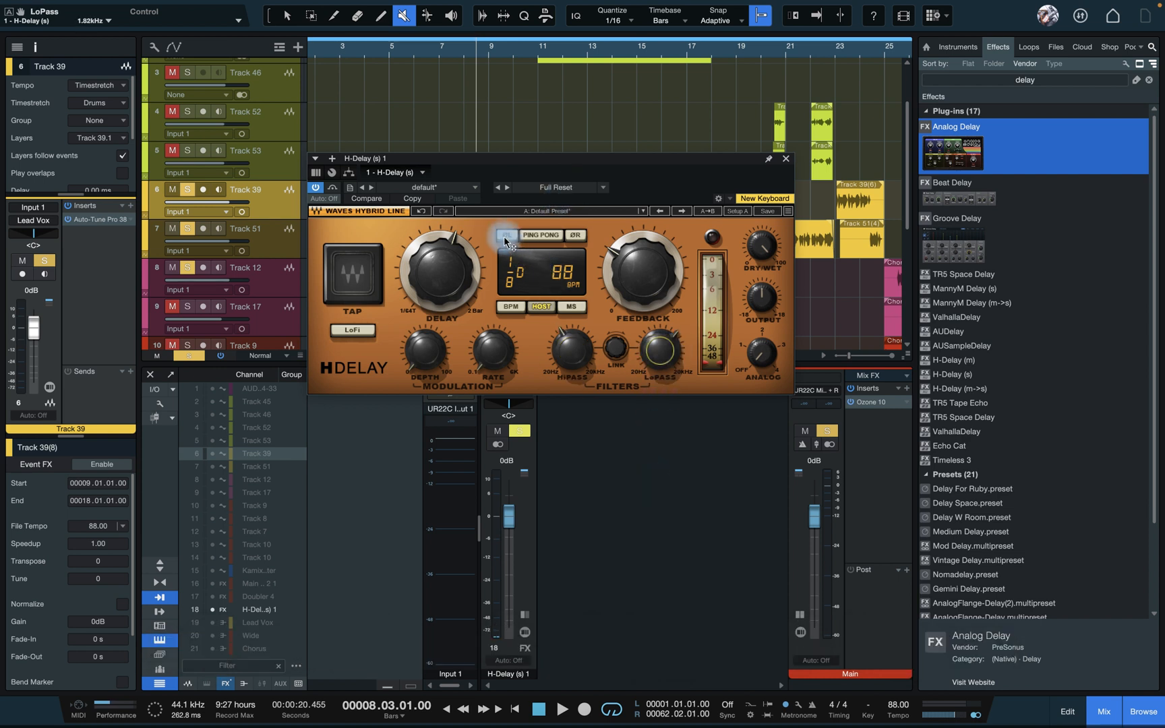
left_click(575, 234)
left_click(512, 307)
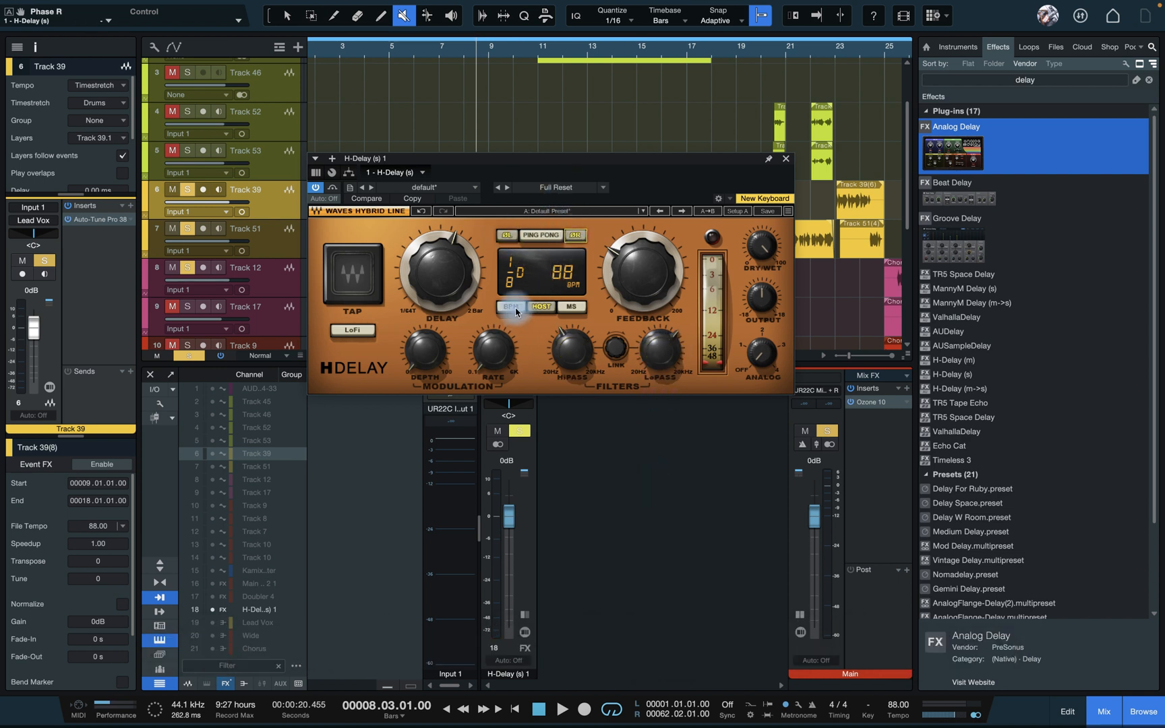
Set H-Delay's delay time to 1/4 and its feedback to 30, and close the plug-in window.
left_click(440, 271)
left_click_drag(442, 236, 453, 247)
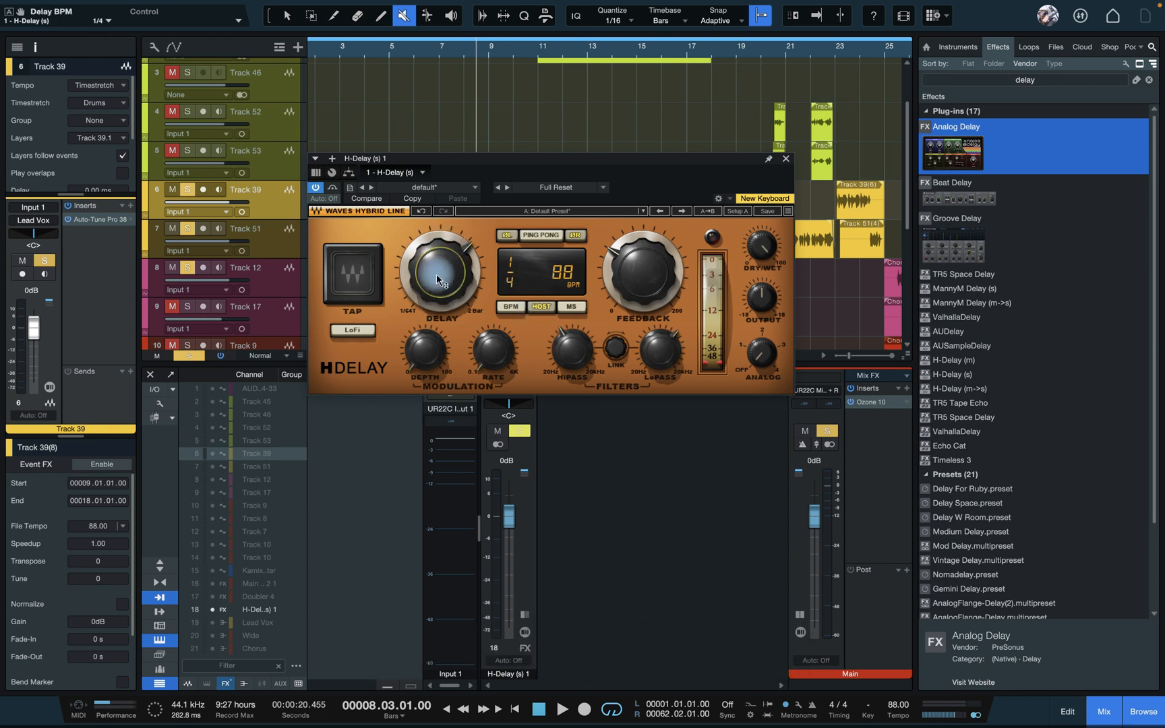
left_click_drag(657, 295, 634, 332)
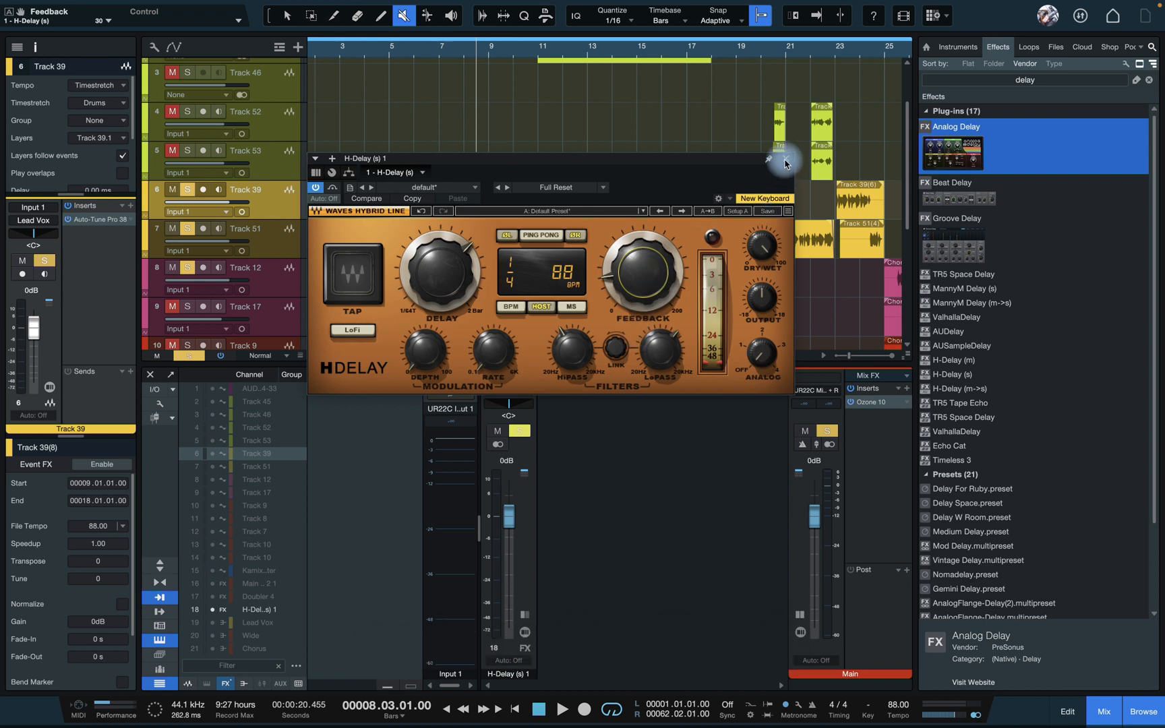
left_click(785, 164)
Show the bus channels beside the H-Delay channel and enlarge the mixer to reveal the channels' inserts and sends.
left_click(244, 683)
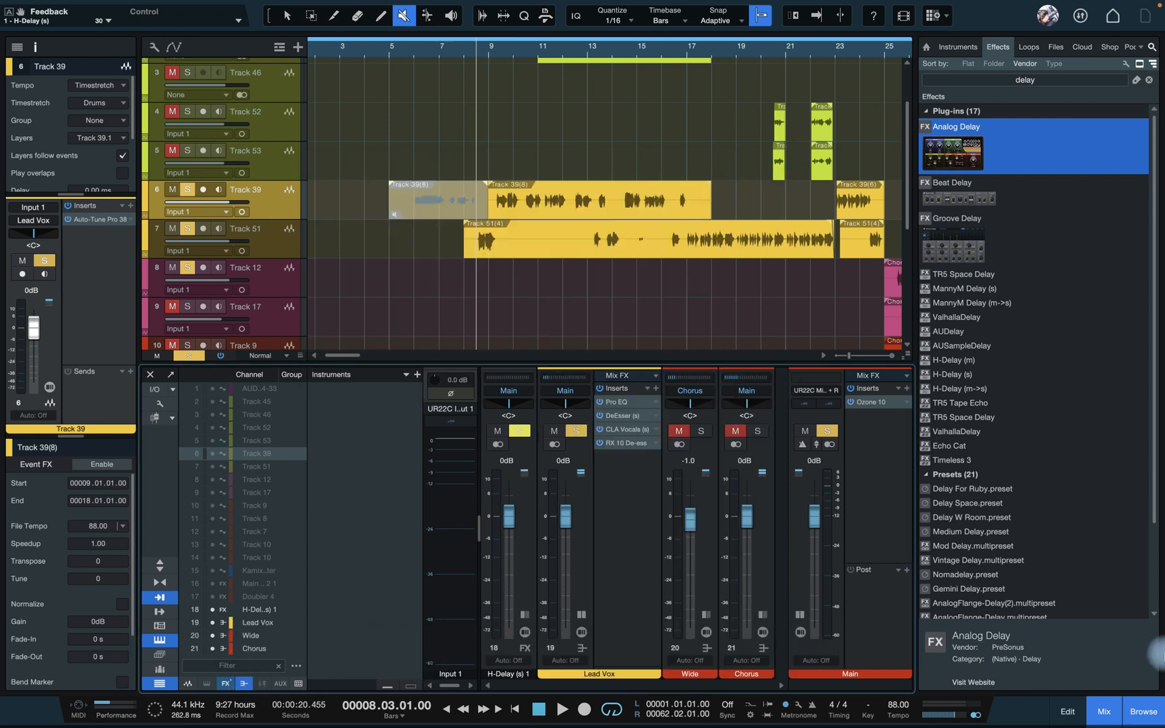
left_click(1143, 708)
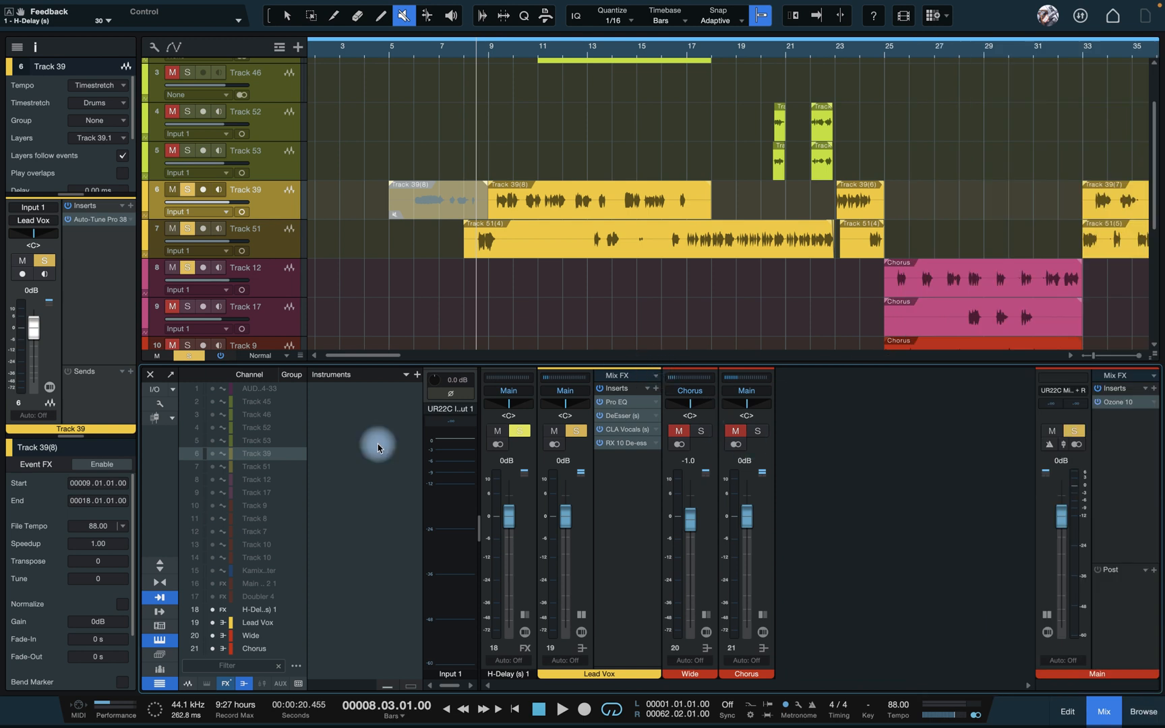
left_click(160, 573)
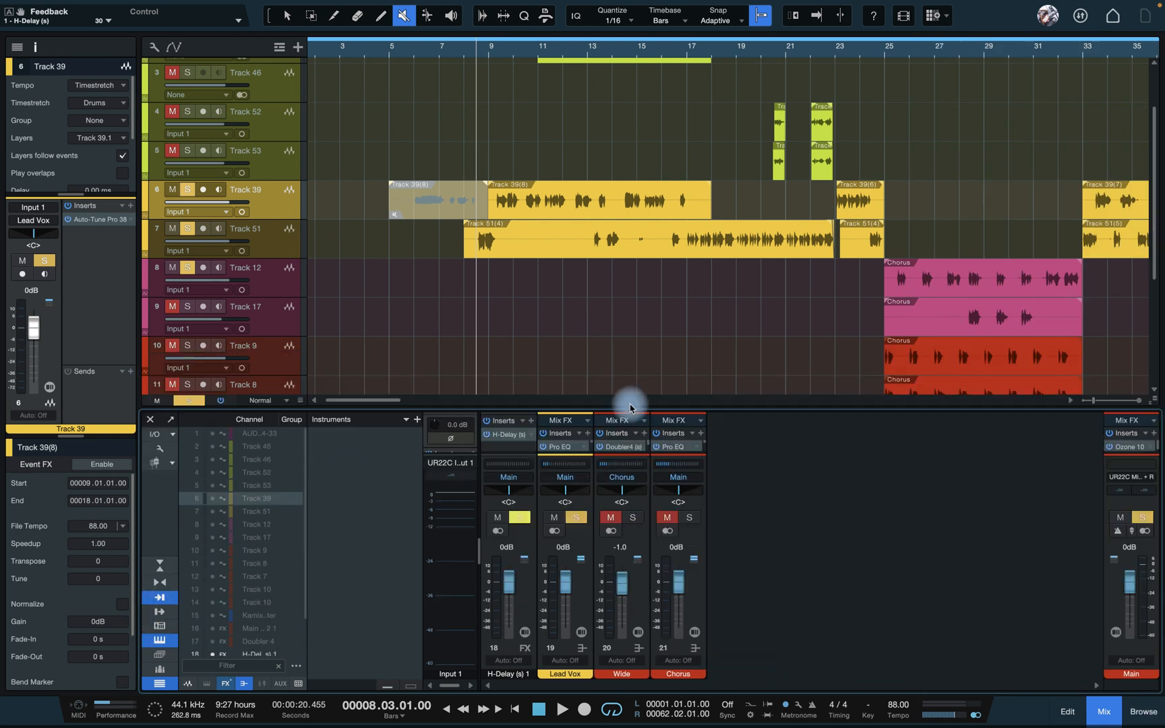
left_click_drag(632, 410, 632, 154)
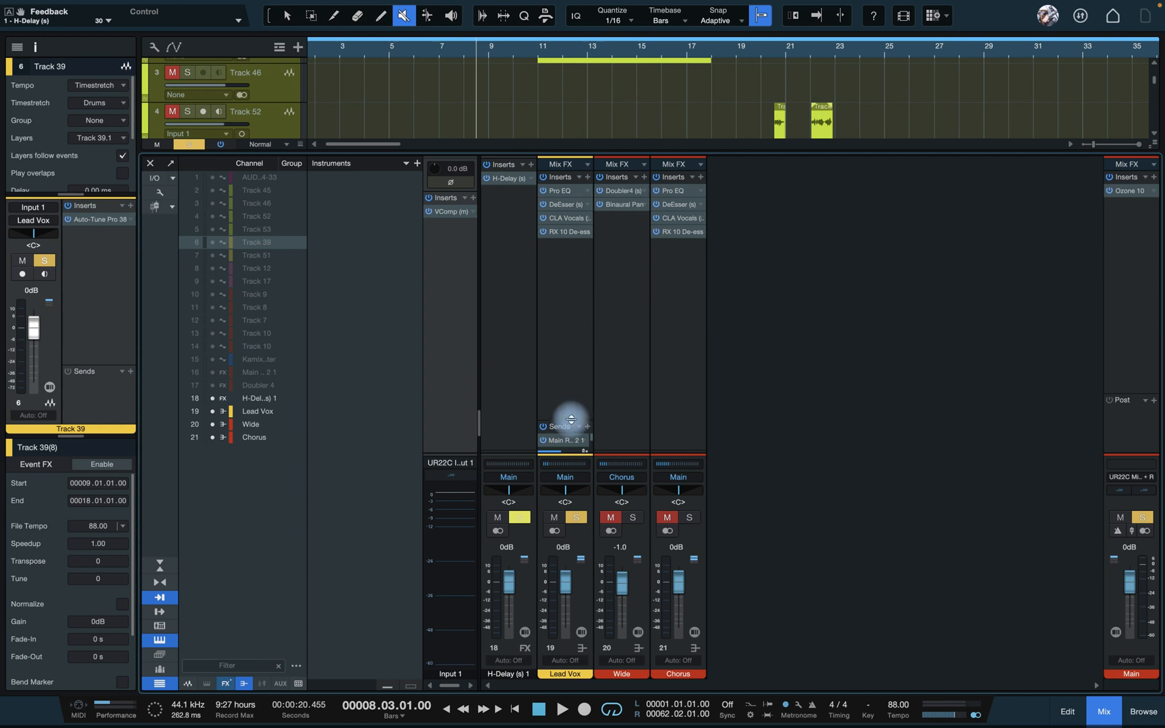
left_click_drag(571, 419, 554, 404)
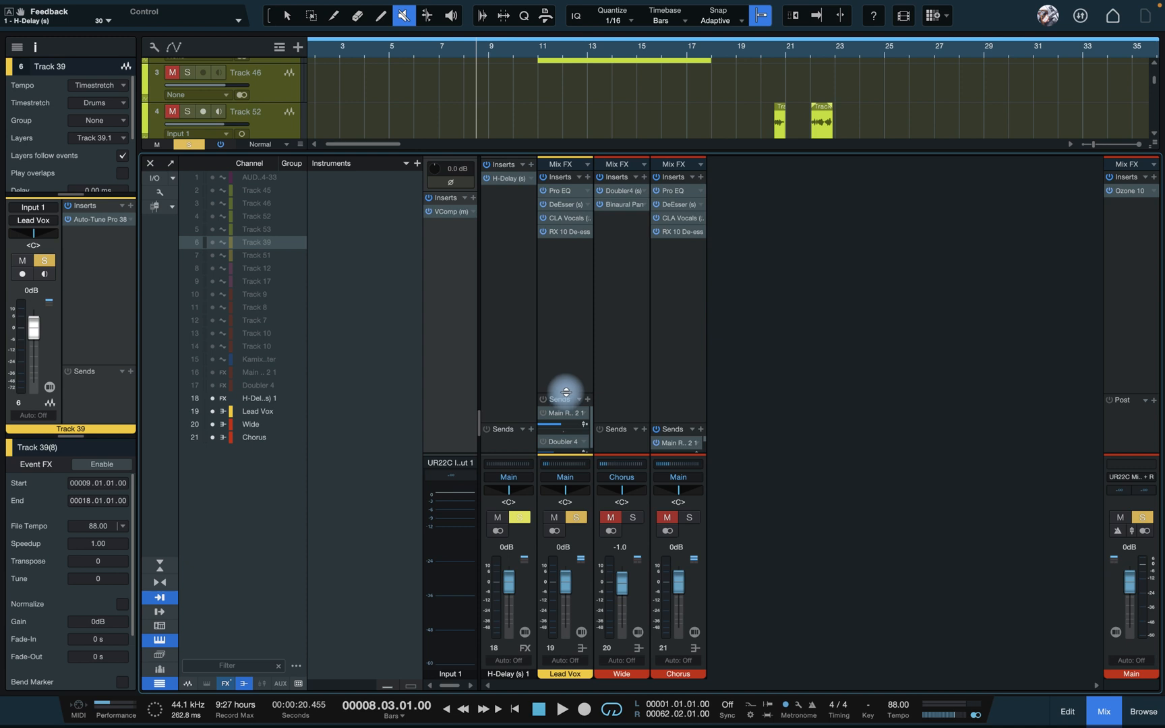
left_click_drag(566, 392, 564, 317)
Add a send from the Lead Vox bus to the H-Delay (s) 1 FX channel while the song plays.
key("space")
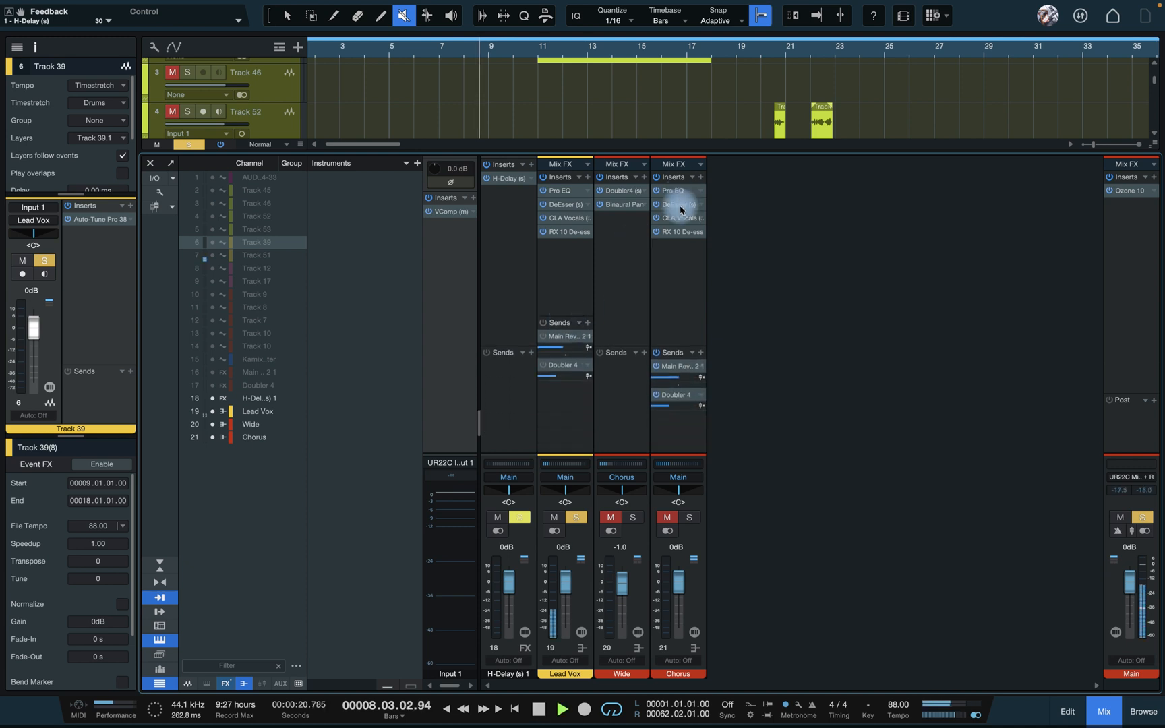
left_click(588, 323)
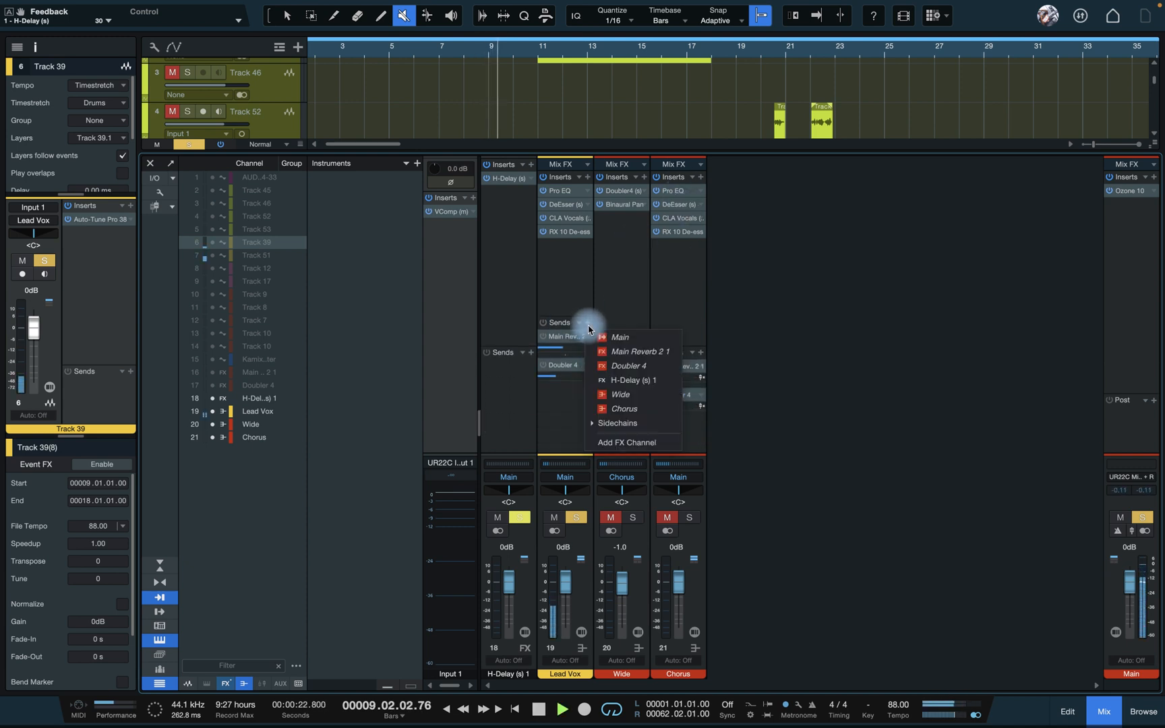
left_click(631, 382)
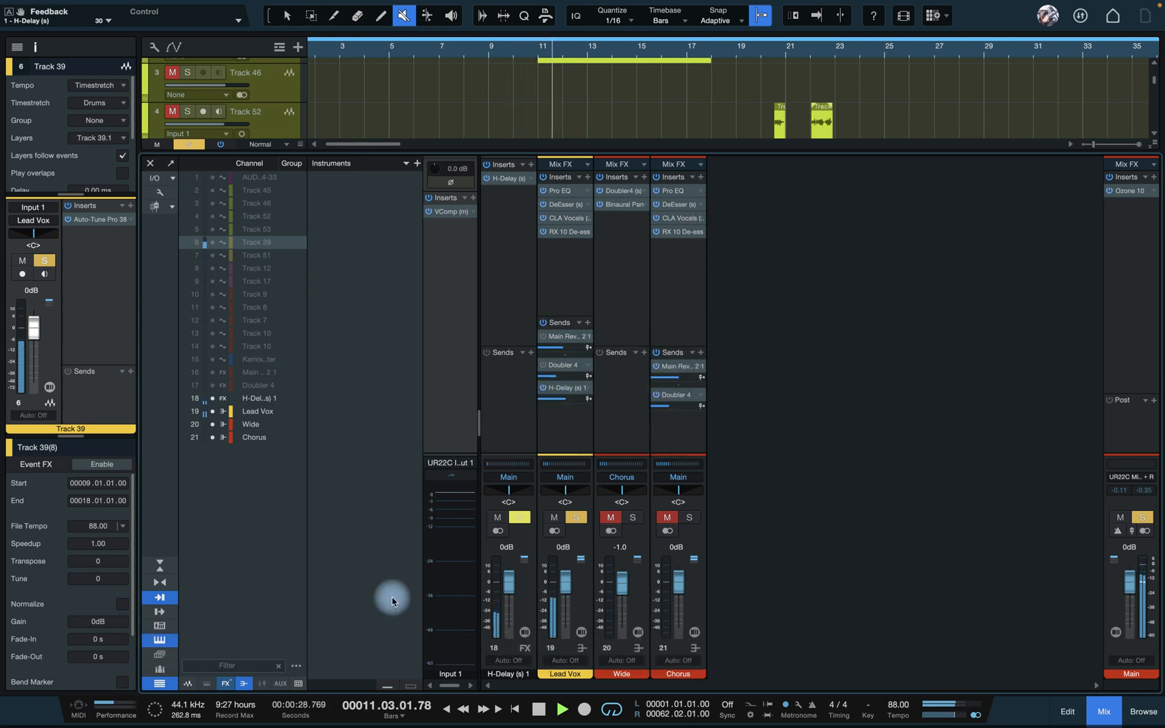
Show all the FX channels in the mixer with the bus channels hidden, and stop playback.
left_click(243, 684)
left_click(231, 684)
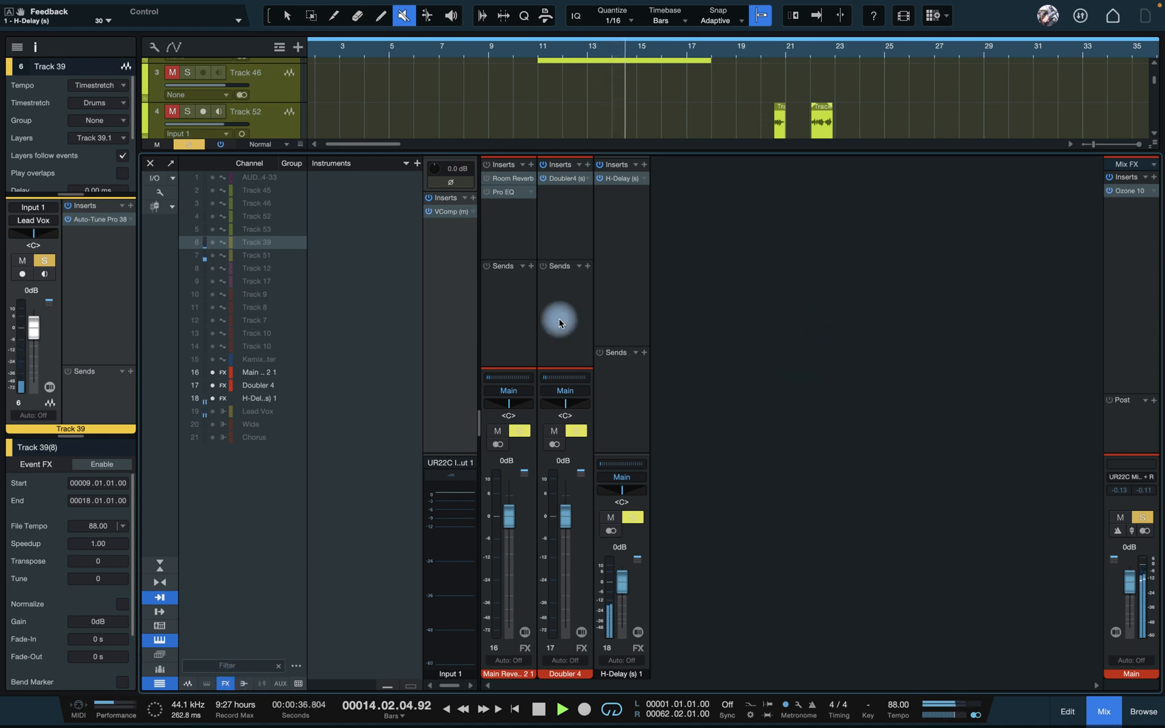
key("space")
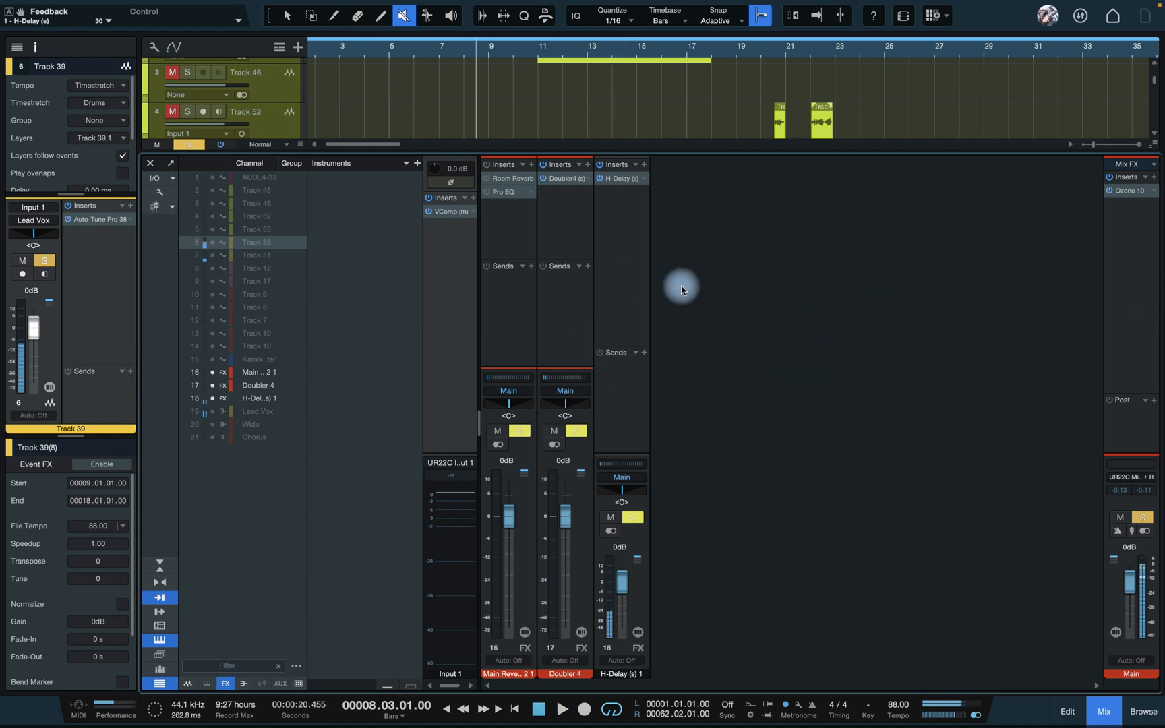
Insert the Compressor plug-in after H-Delay on the H-Delay FX channel.
left_click(646, 167)
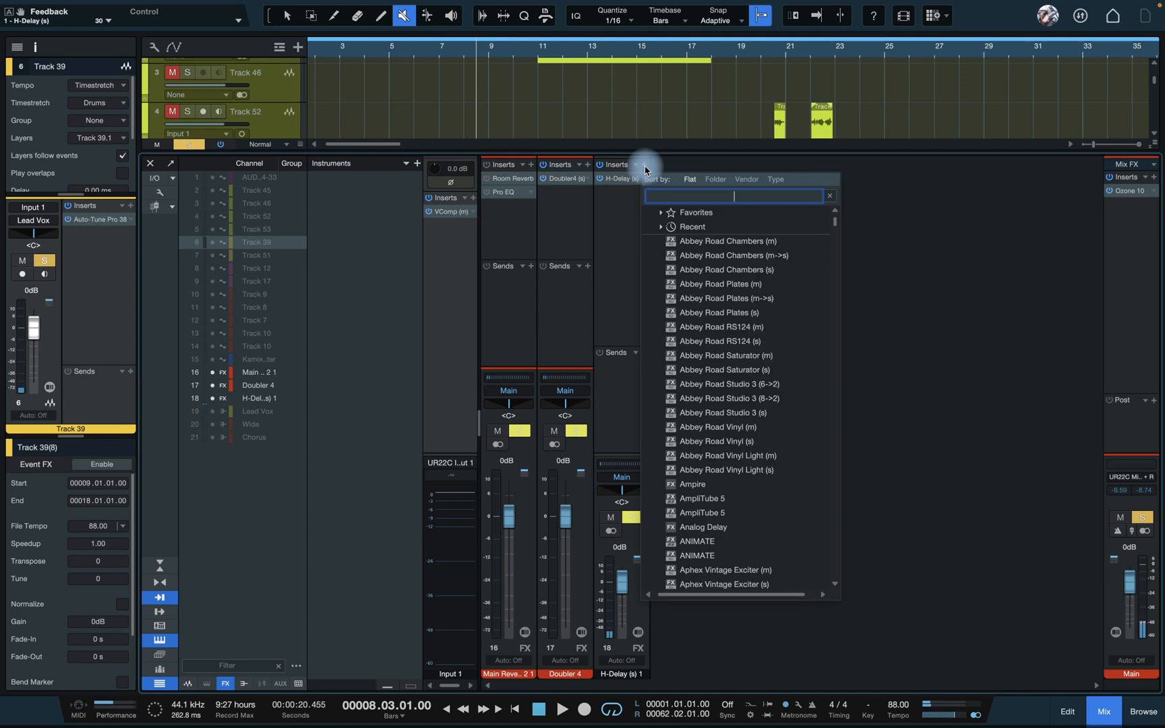
type("com")
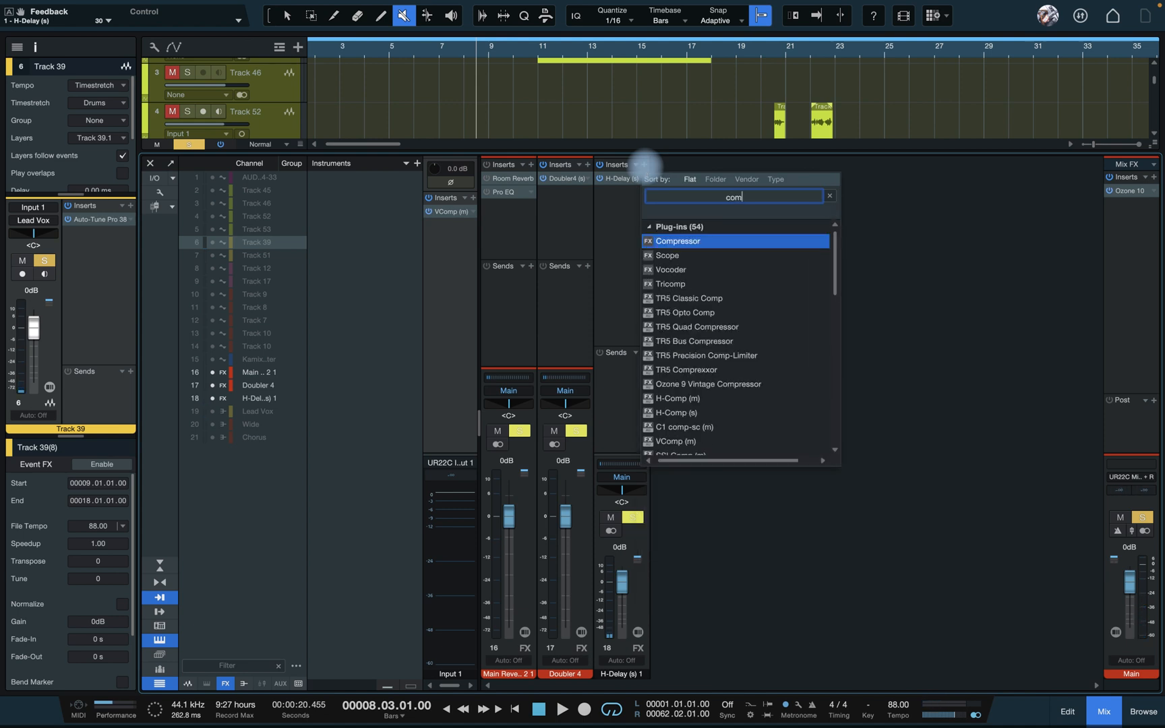
type("p")
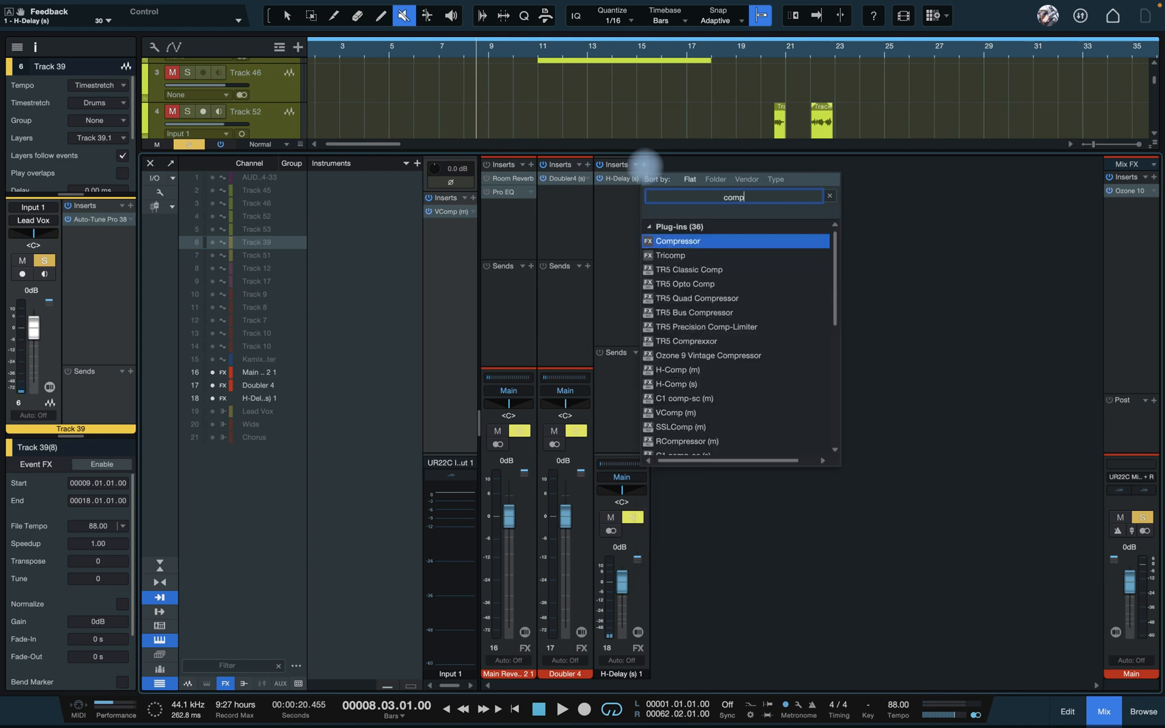
left_click(674, 243)
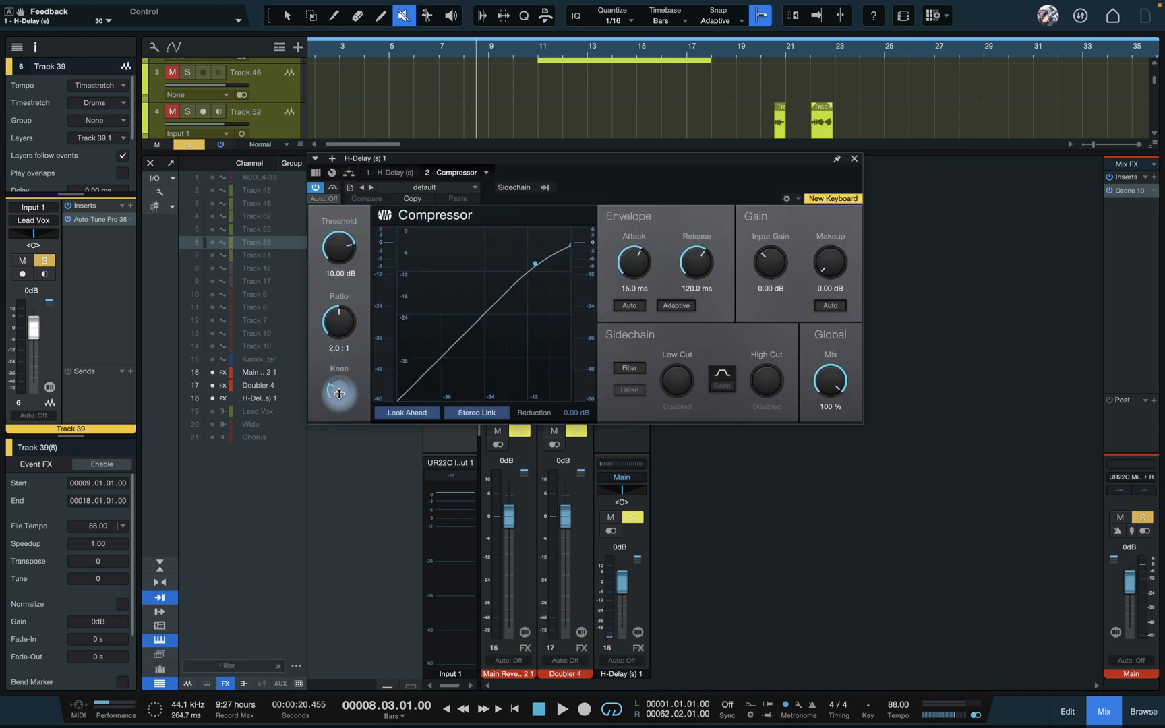
Set the Compressor's knee to 0.10 dB, ratio to 11.9:1 and threshold to -35.68 dB.
left_click_drag(339, 394, 364, 468)
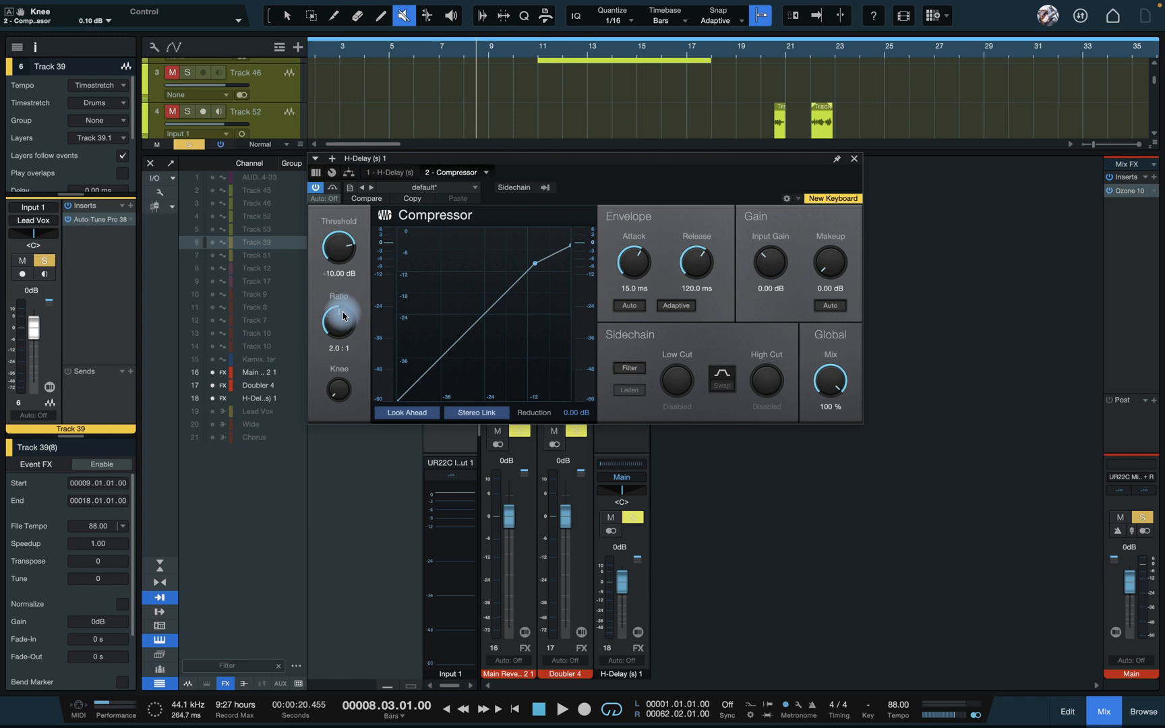
left_click_drag(340, 246, 340, 297)
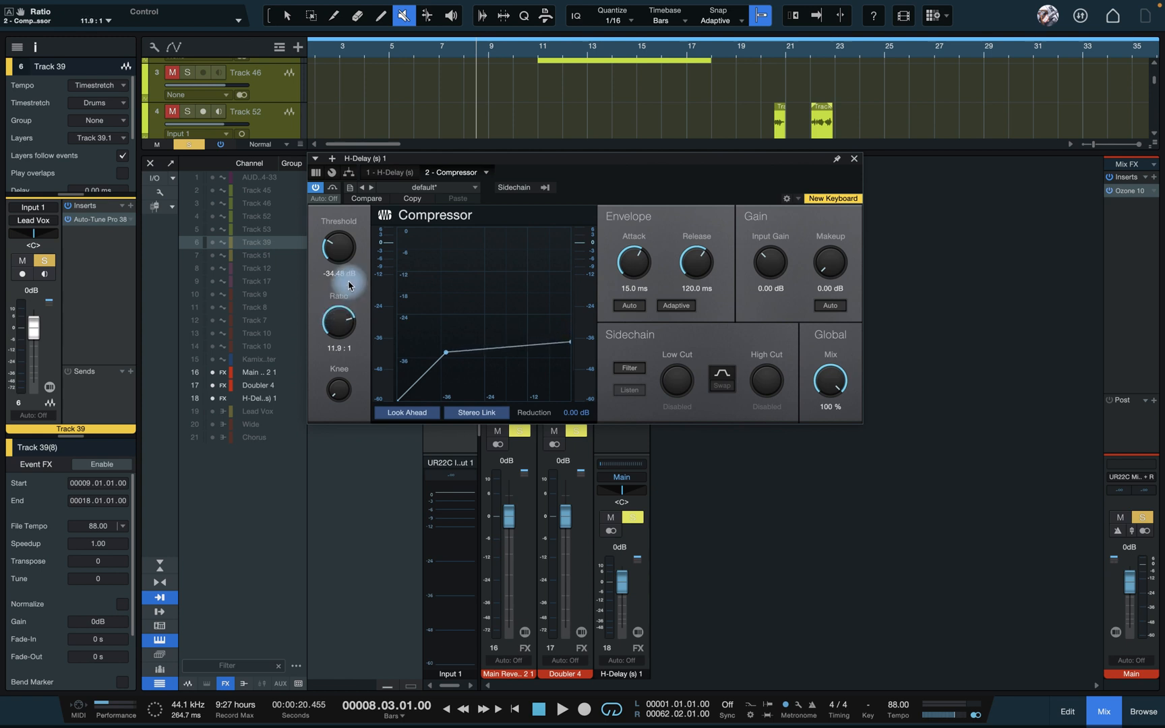
left_click_drag(336, 250, 334, 254)
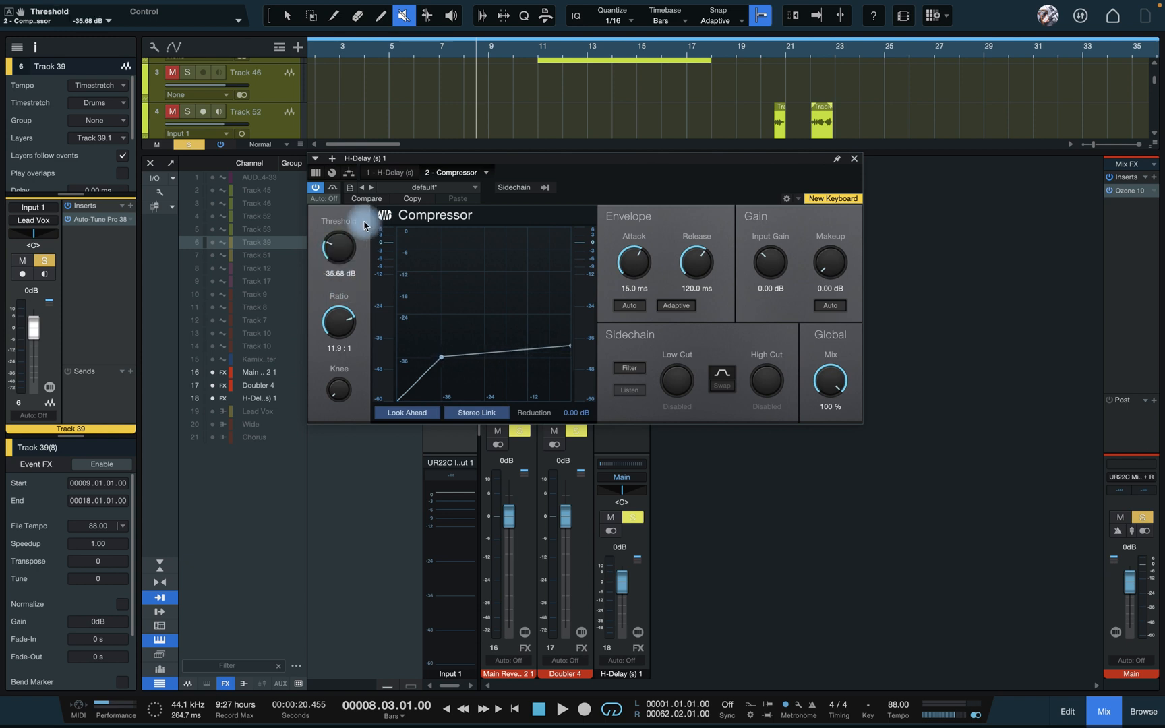
Sidechain the Compressor to a send from the Lead Vox bus and close the plug-in window.
left_click(546, 188)
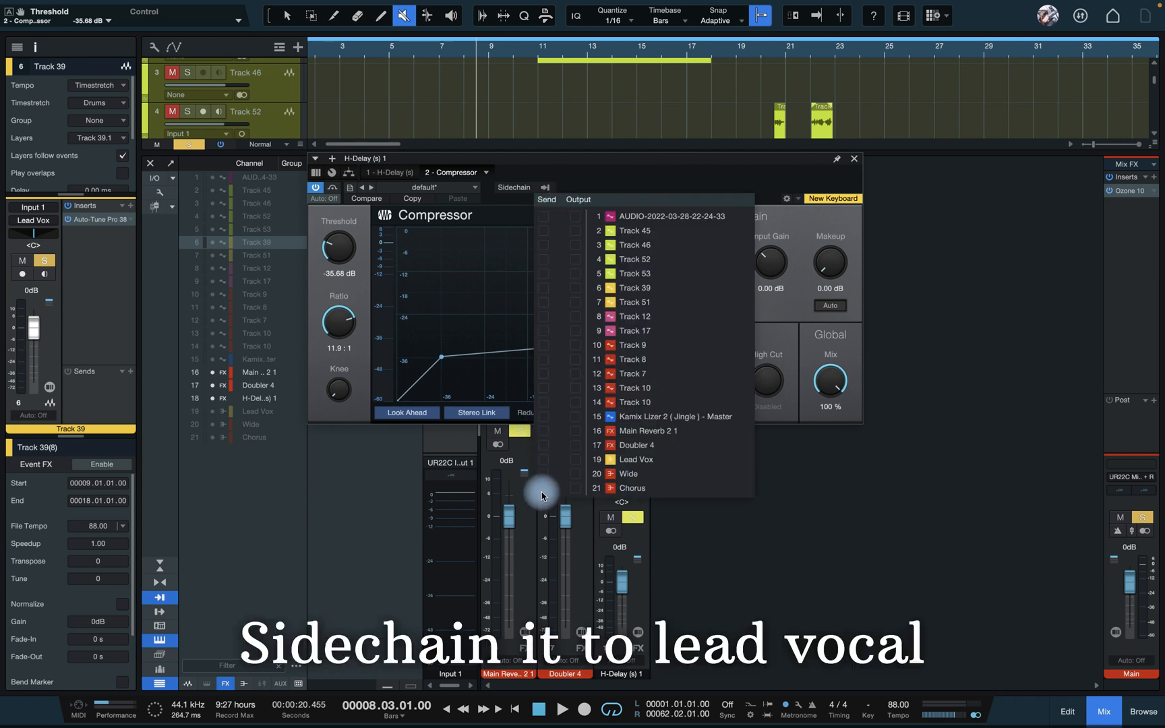
left_click(544, 461)
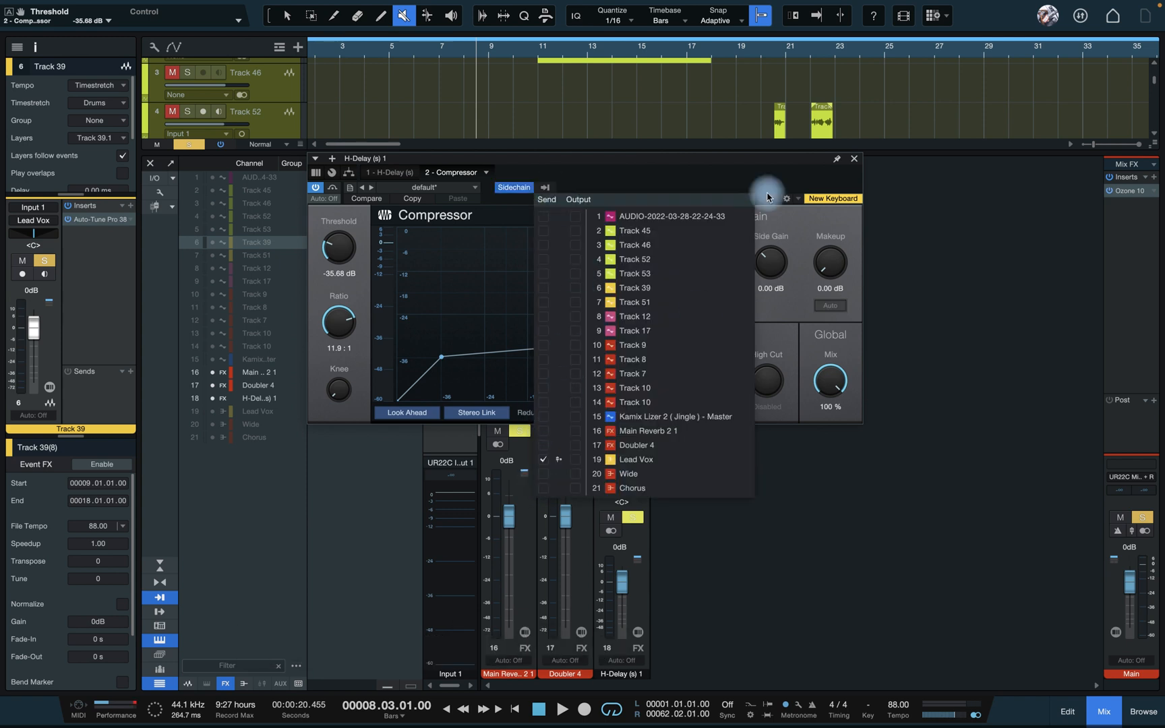
left_click(853, 159)
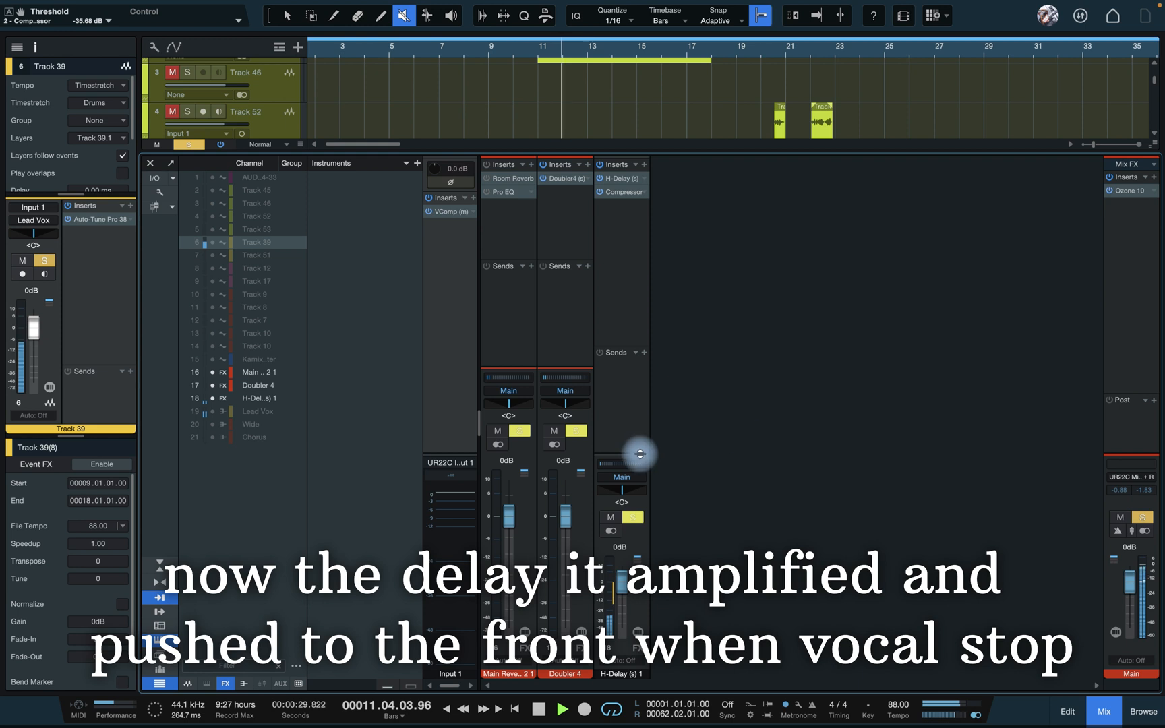
Bring the bus channels back into the mixer and set Lead Vox's send level to H-Delay to -12.0 during playback.
left_click(241, 683)
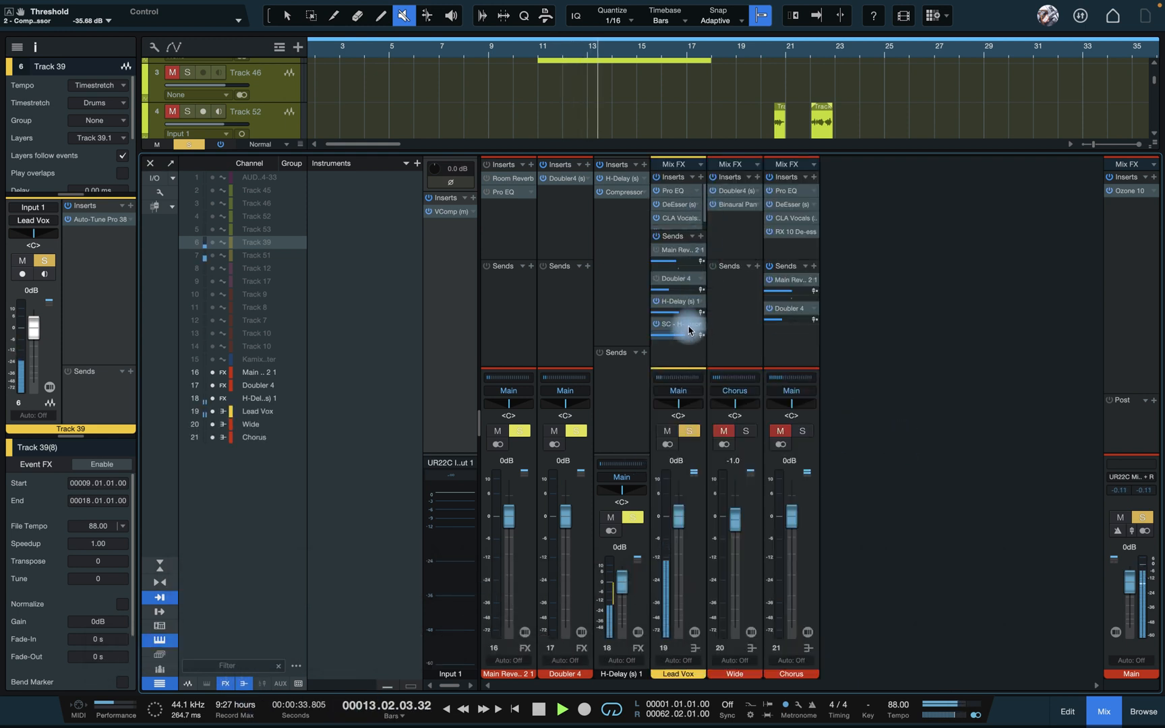
mouse_move(681, 317)
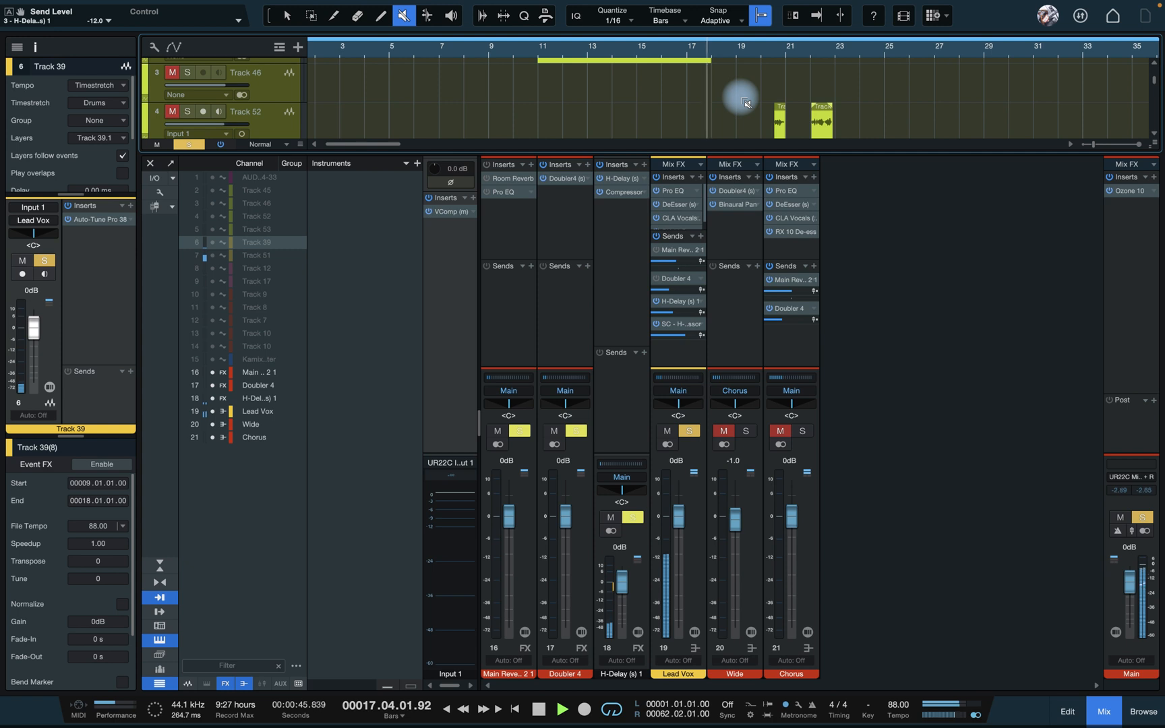
key("F3")
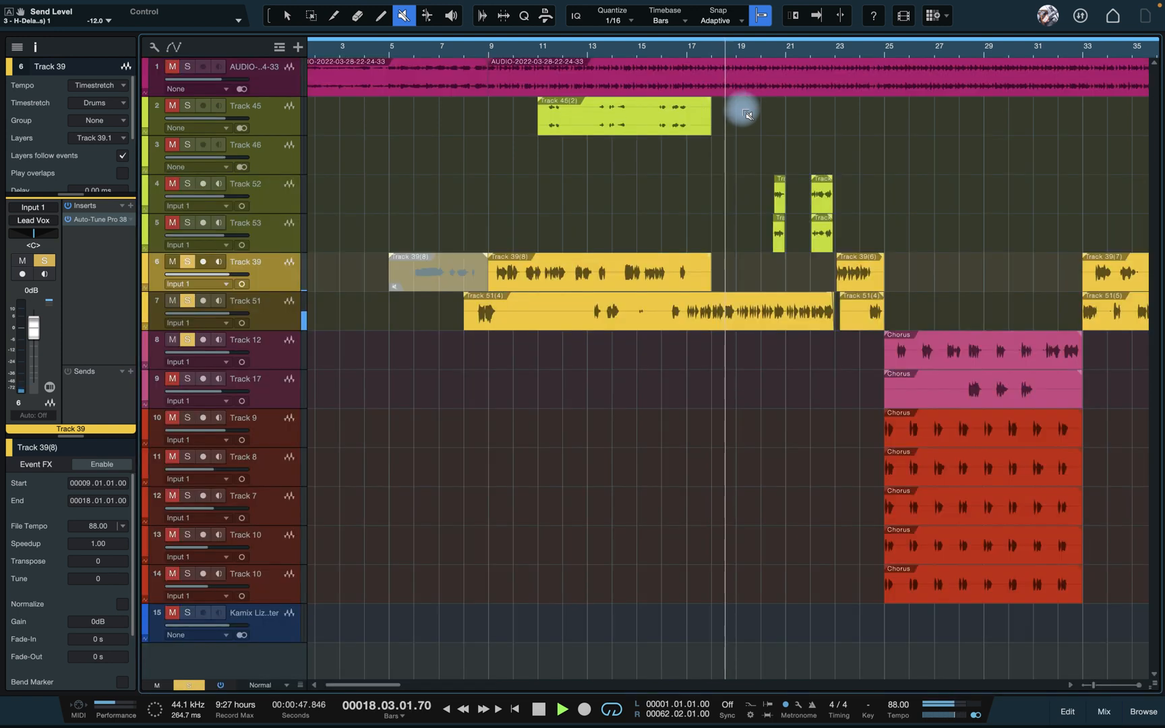
key("F3")
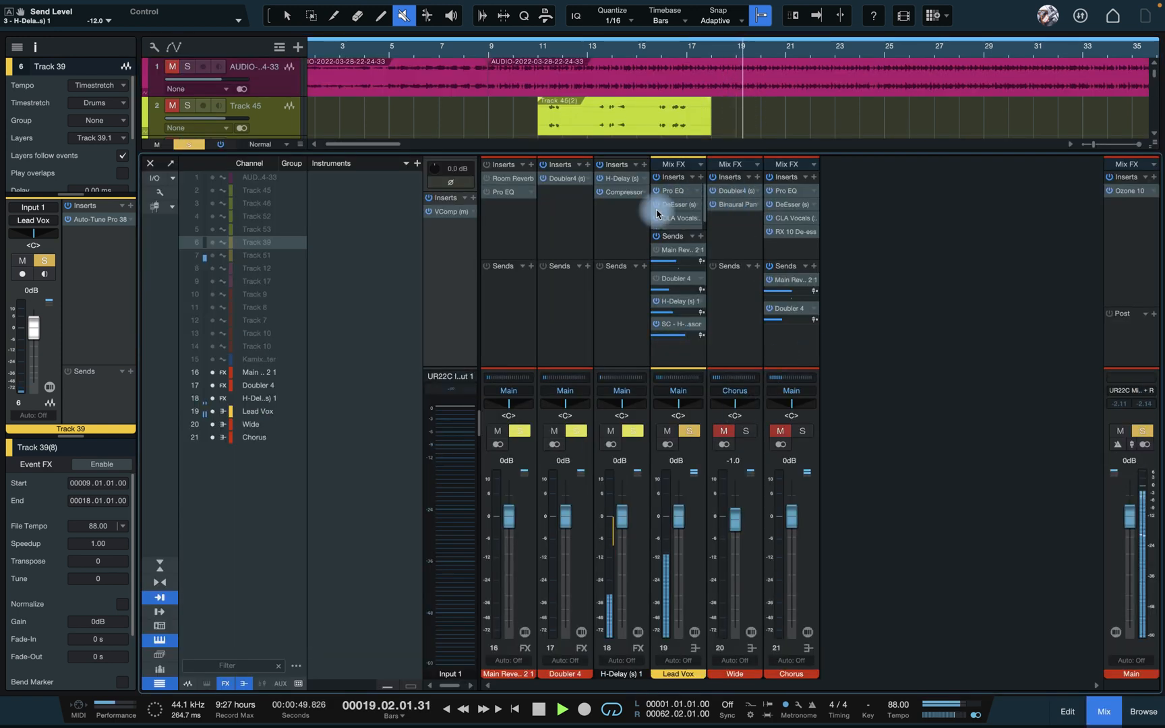
key("space")
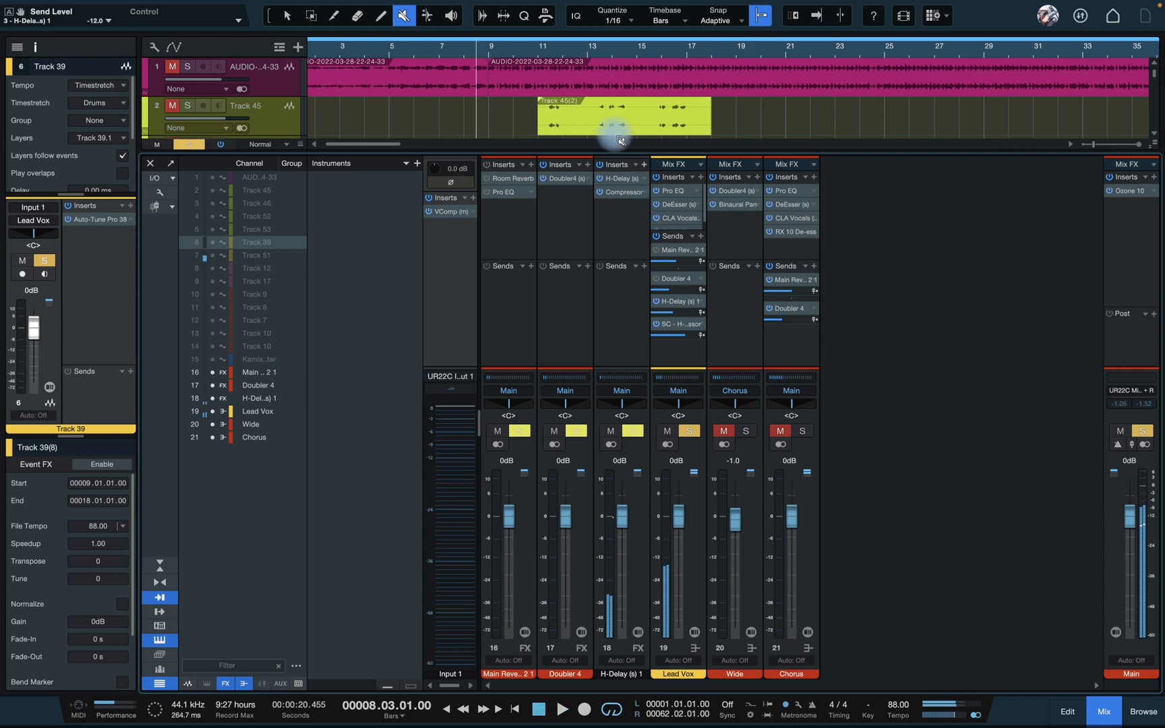
Insert the Flanger plug-in after the Compressor on the H-Delay channel and move its window clear of the channel inserts.
left_click(645, 168)
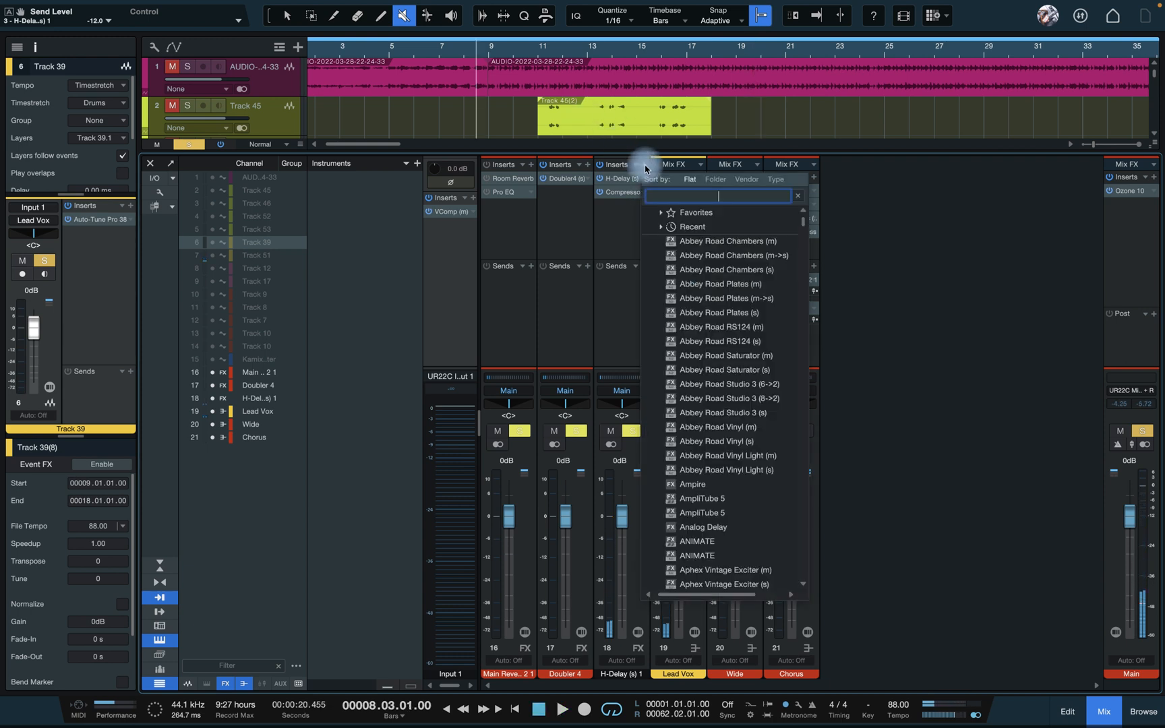
type("flanger")
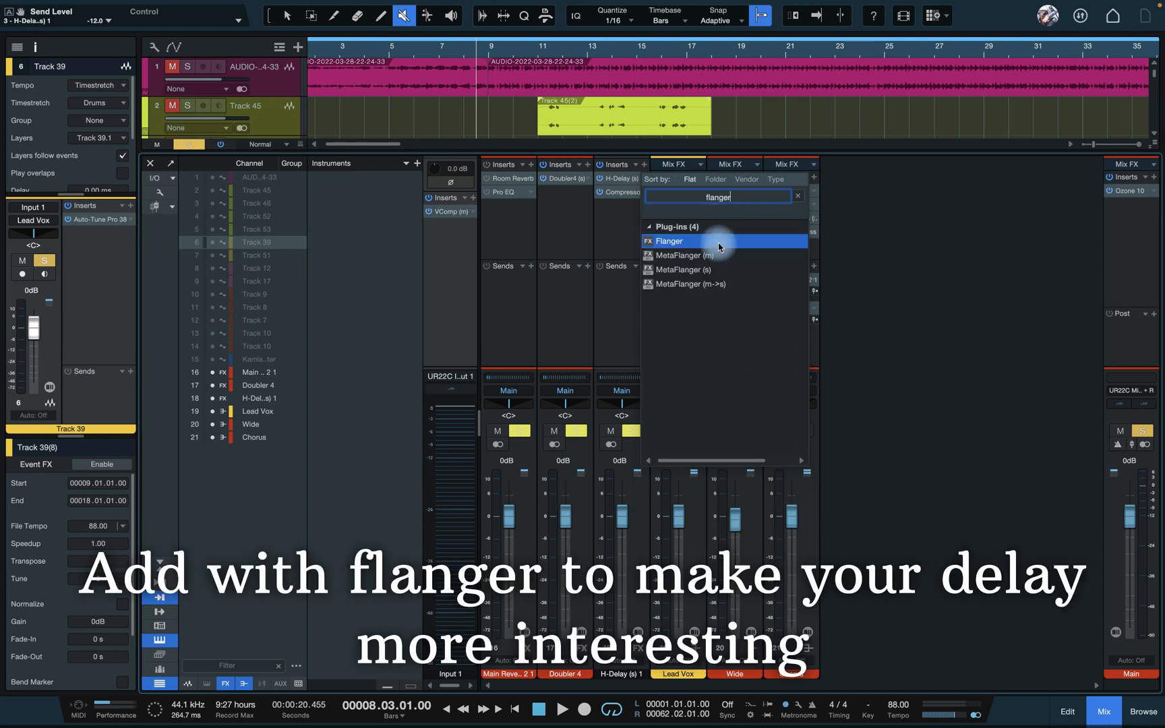
left_click(719, 247)
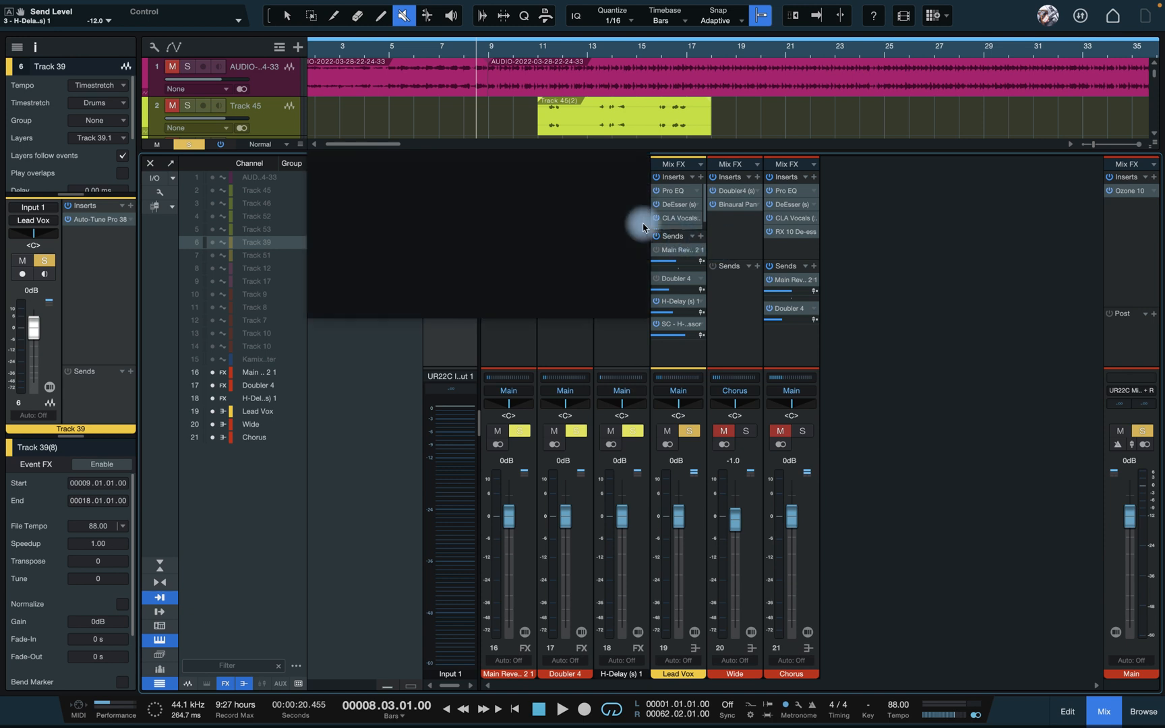
left_click_drag(533, 162, 944, 287)
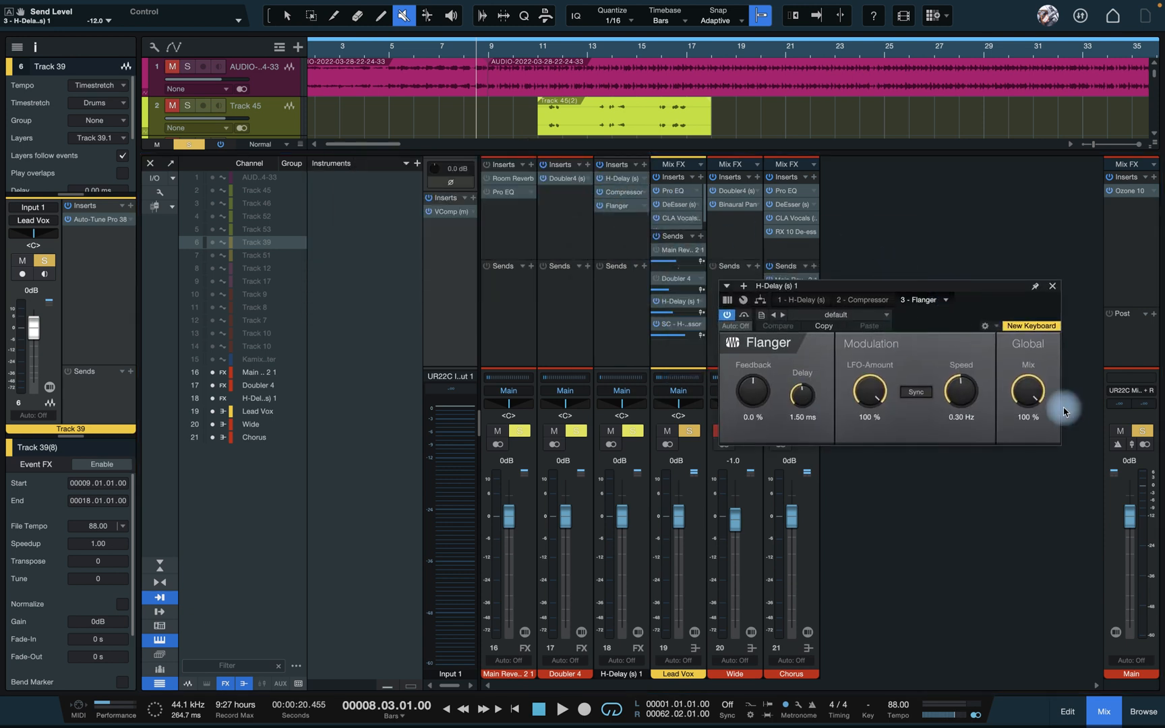
Set the Flanger's mix to 80% while listening to playback, and close the plug-in window.
key("space")
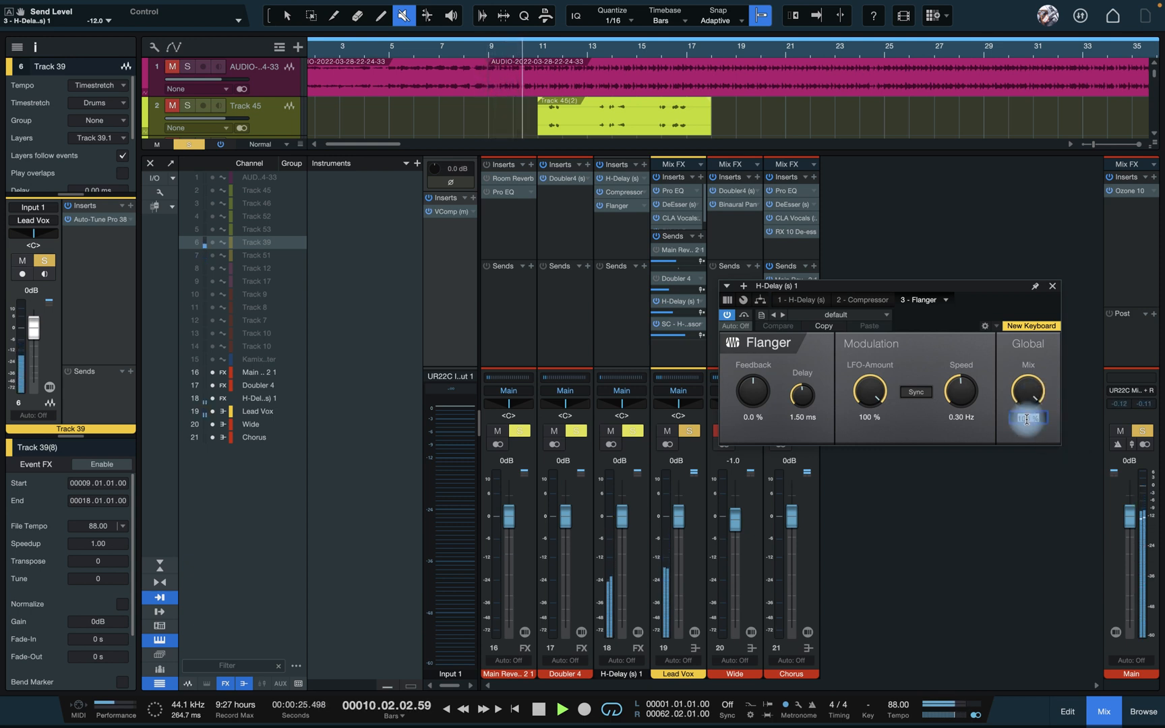
key("Return")
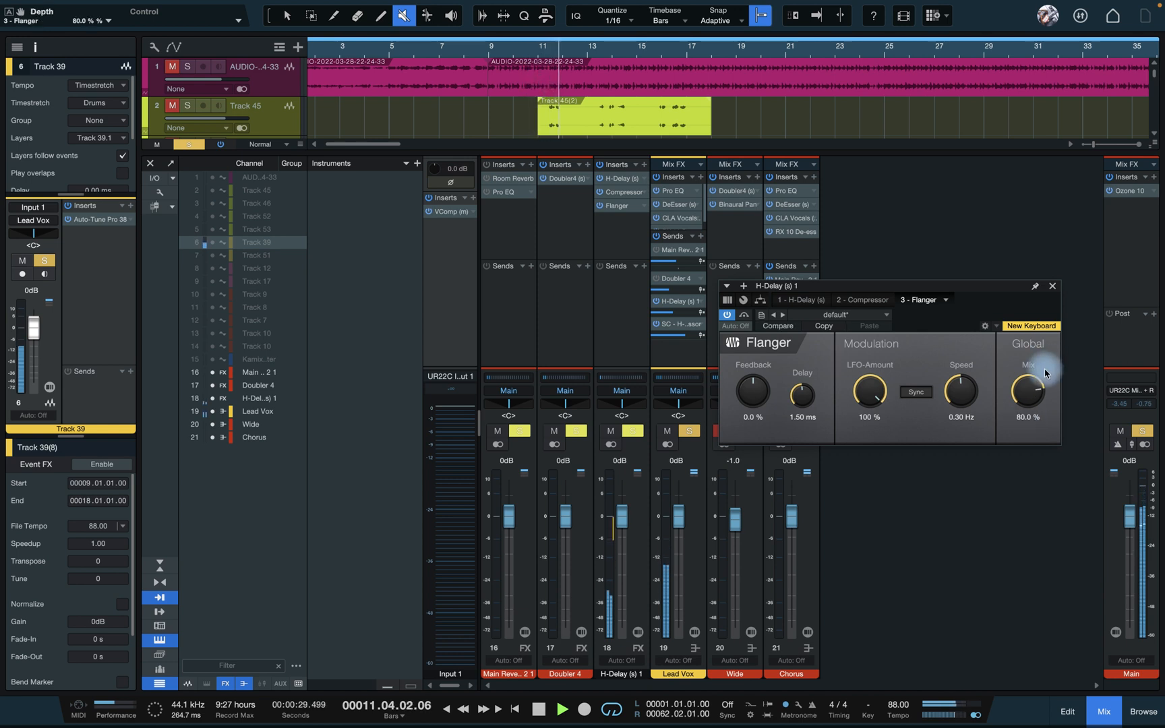
left_click(1052, 286)
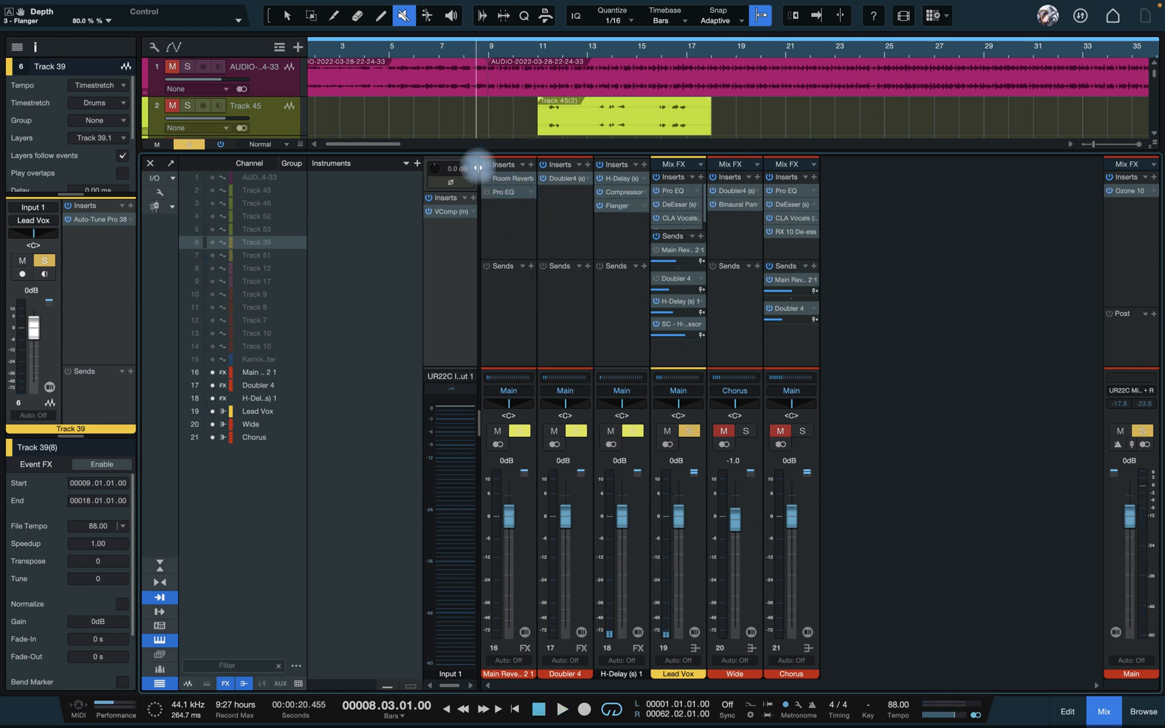
Open Room Reverb on the Main Reverb channel, activate it together with Pro EQ, and close its window with the Arrow tool selected.
left_click(532, 180)
left_click(551, 198)
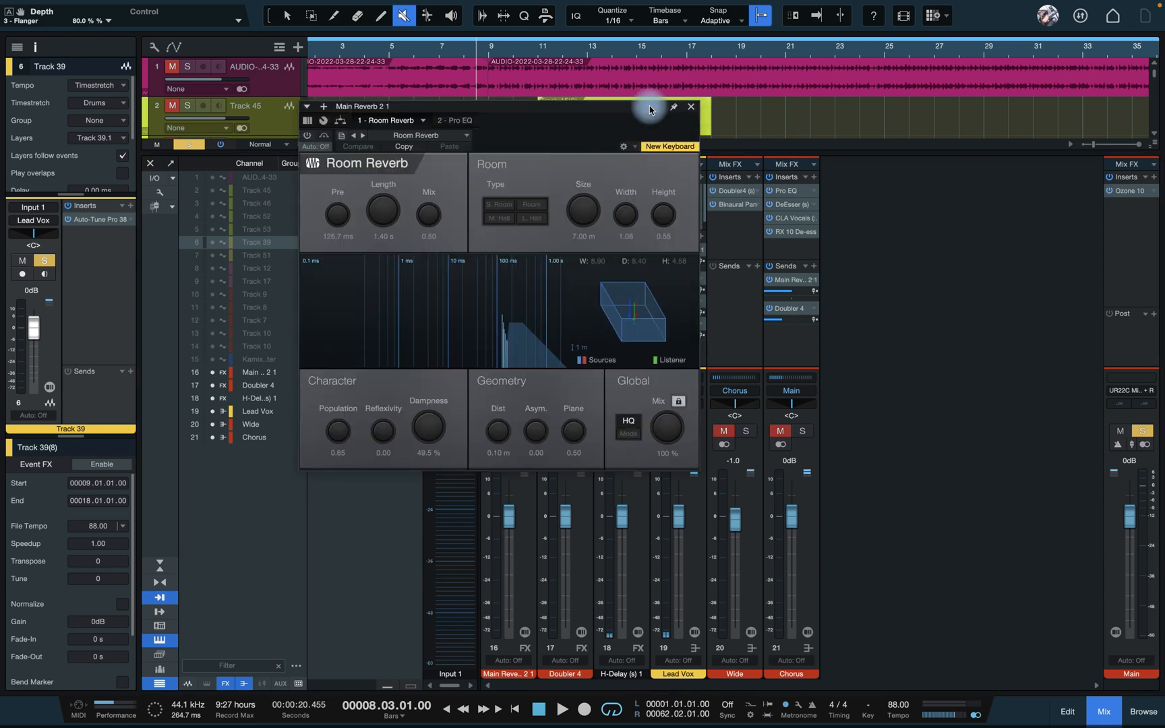
left_click_drag(595, 109, 996, 104)
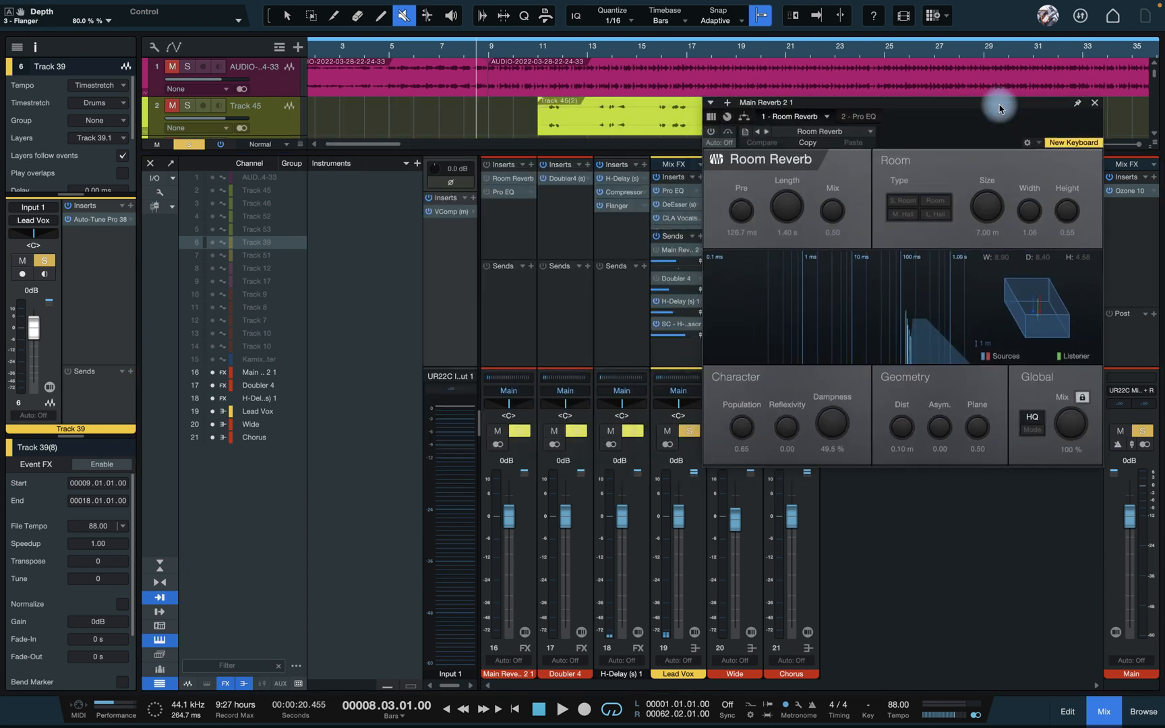
left_click(487, 178)
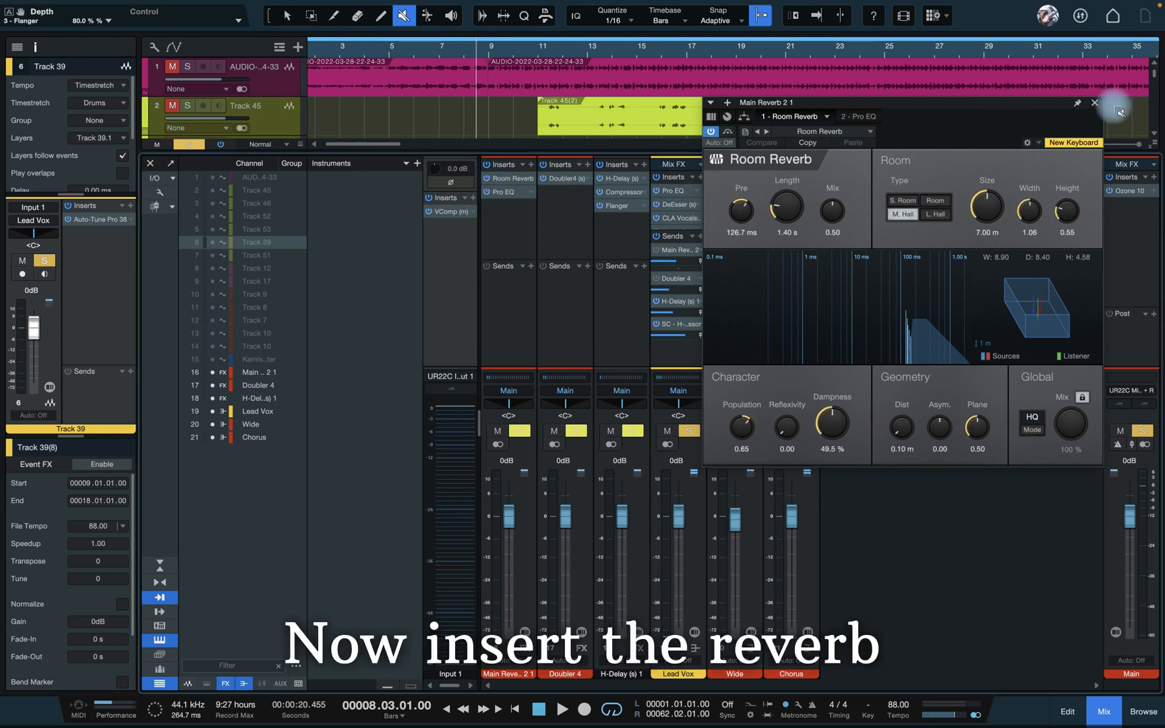
left_click(286, 15)
left_click(1095, 103)
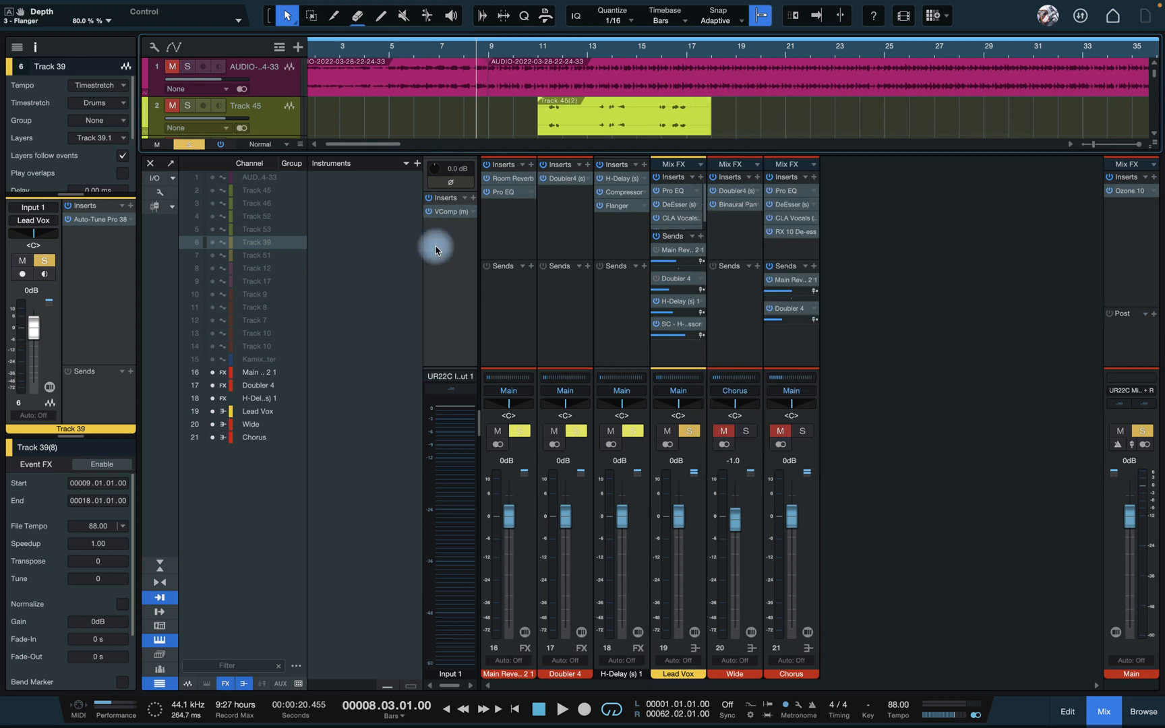
Check the Pro EQ on the Main Reverb channel, and turn on the Lead Vox bus's send to Main Reverb.
right_click(531, 199)
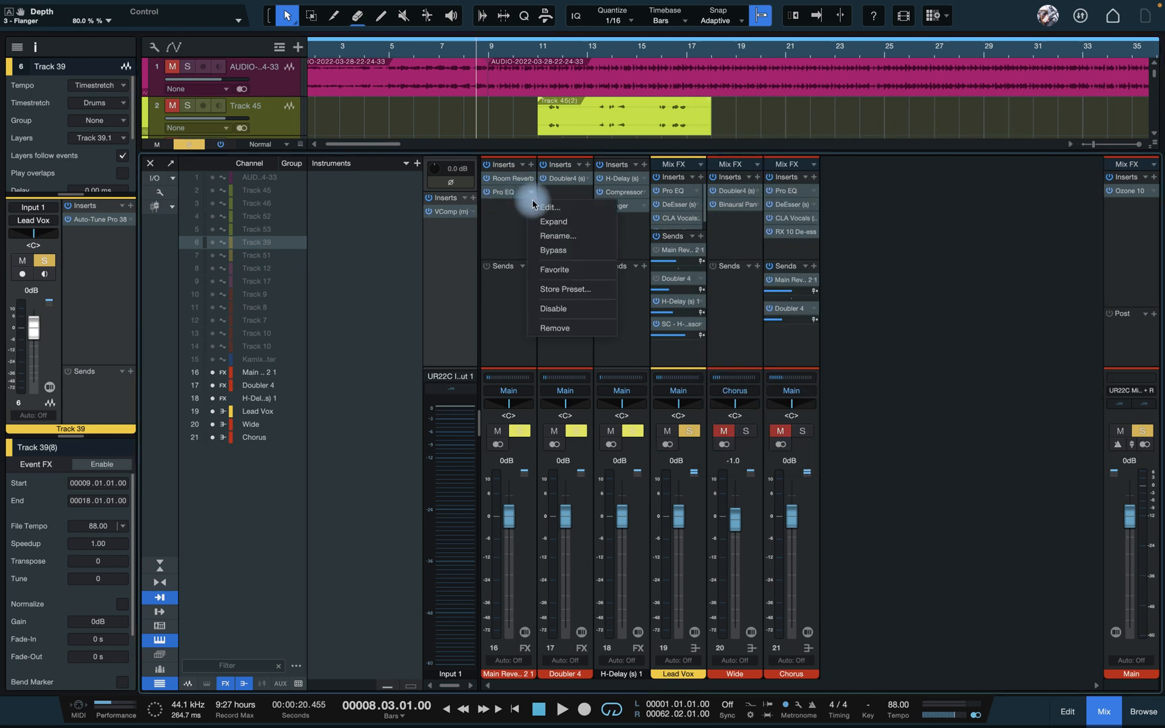
left_click(552, 202)
key("space")
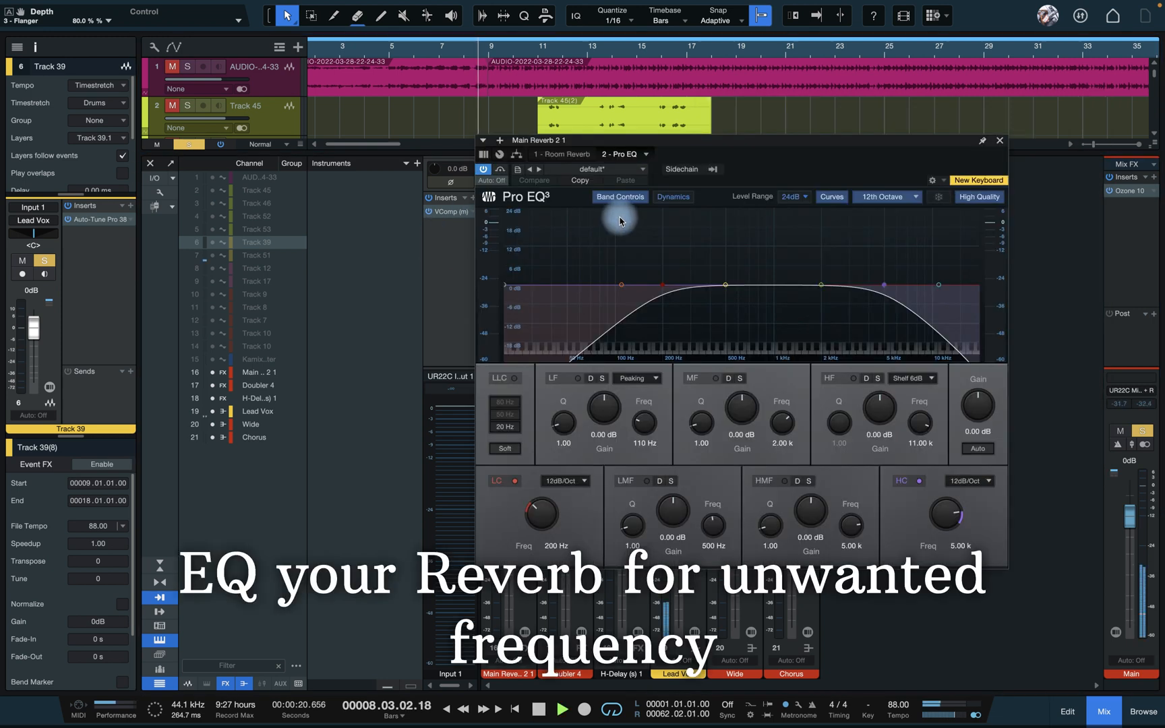
left_click(1000, 140)
key("space")
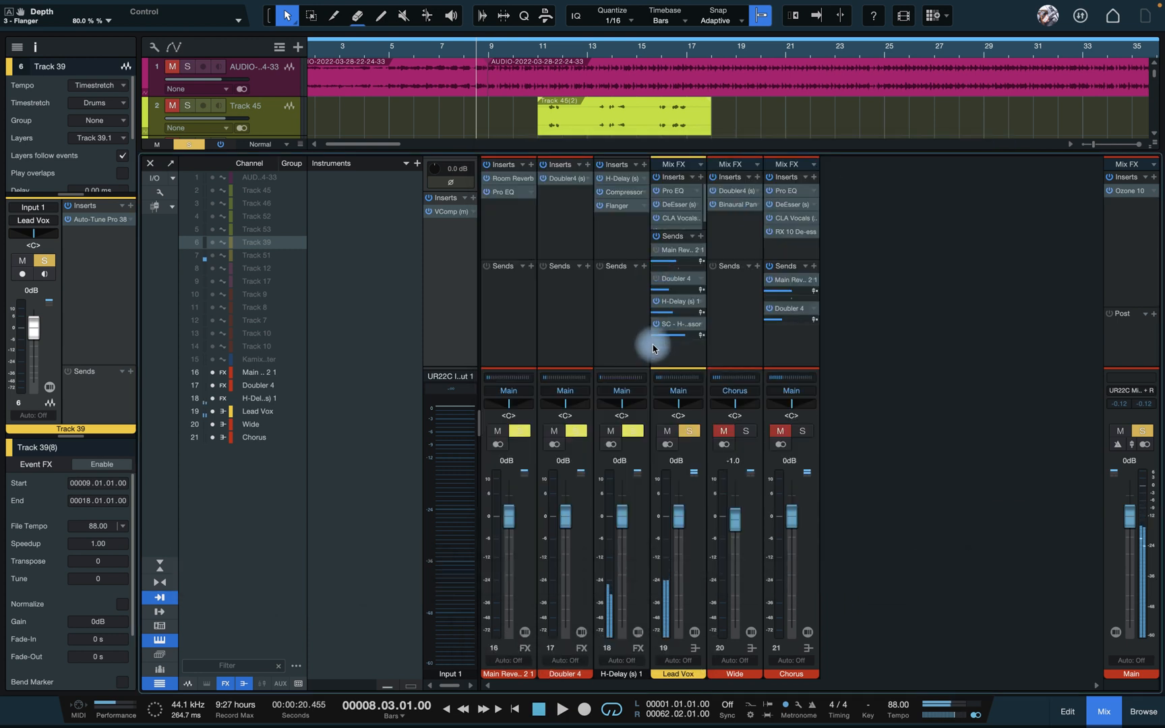
left_click(659, 253)
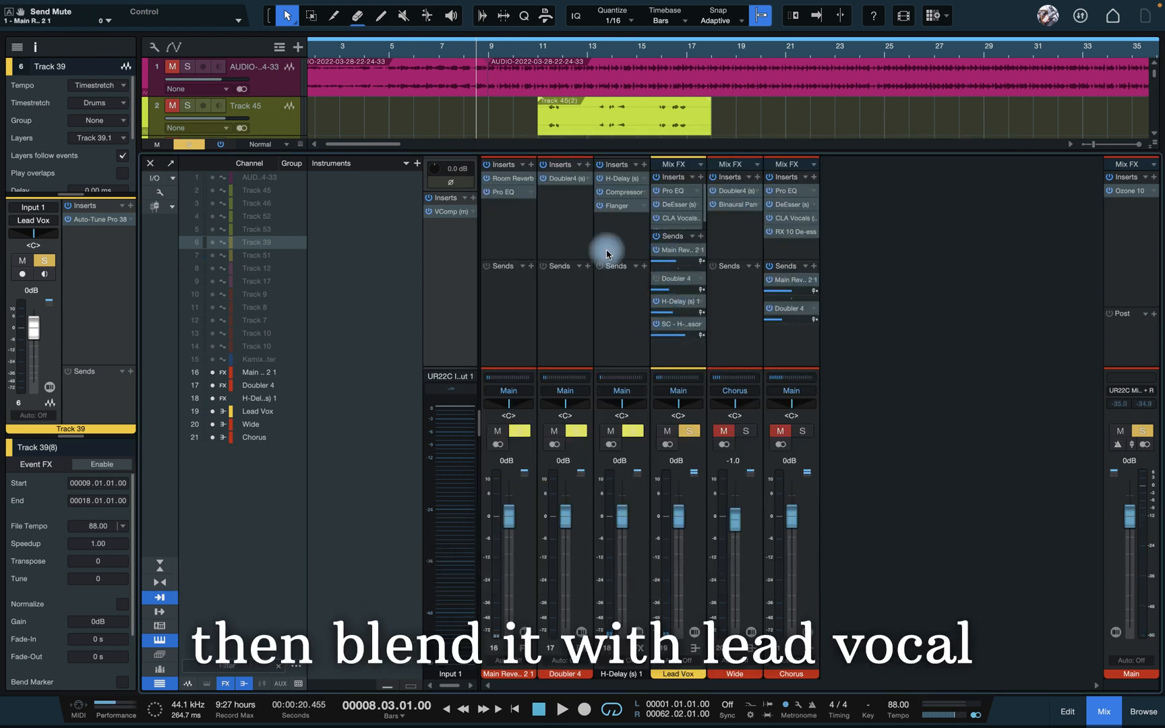
Insert the Compressor plug-in after Pro EQ on the Main Reverb channel during playback.
key("space")
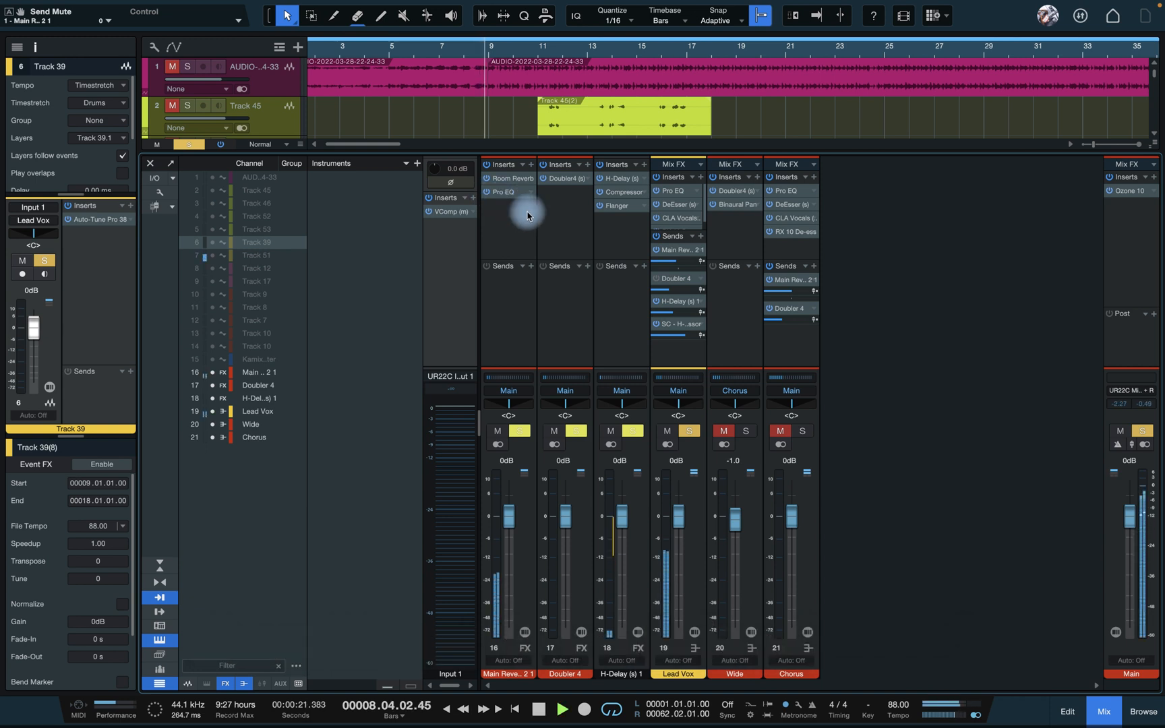
left_click(531, 165)
type("com")
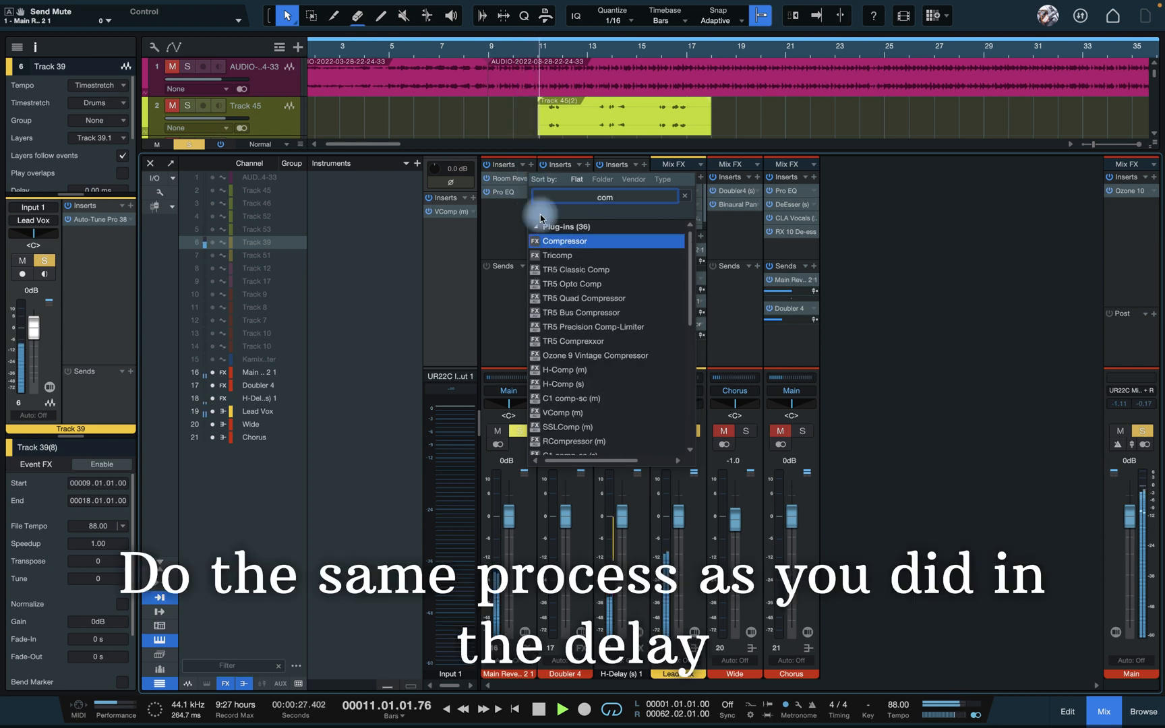
left_click(562, 241)
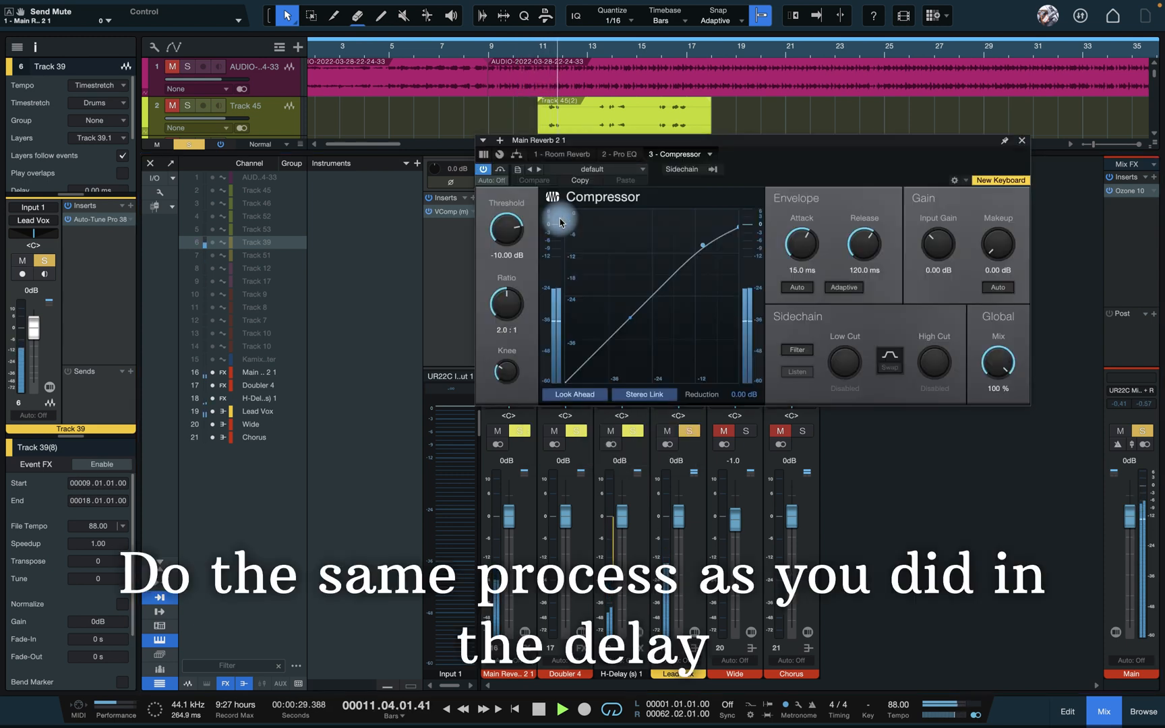
Stop playback and feed the Main Reverb Compressor's sidechain from the Lead Vox bus.
key("space")
left_click(713, 170)
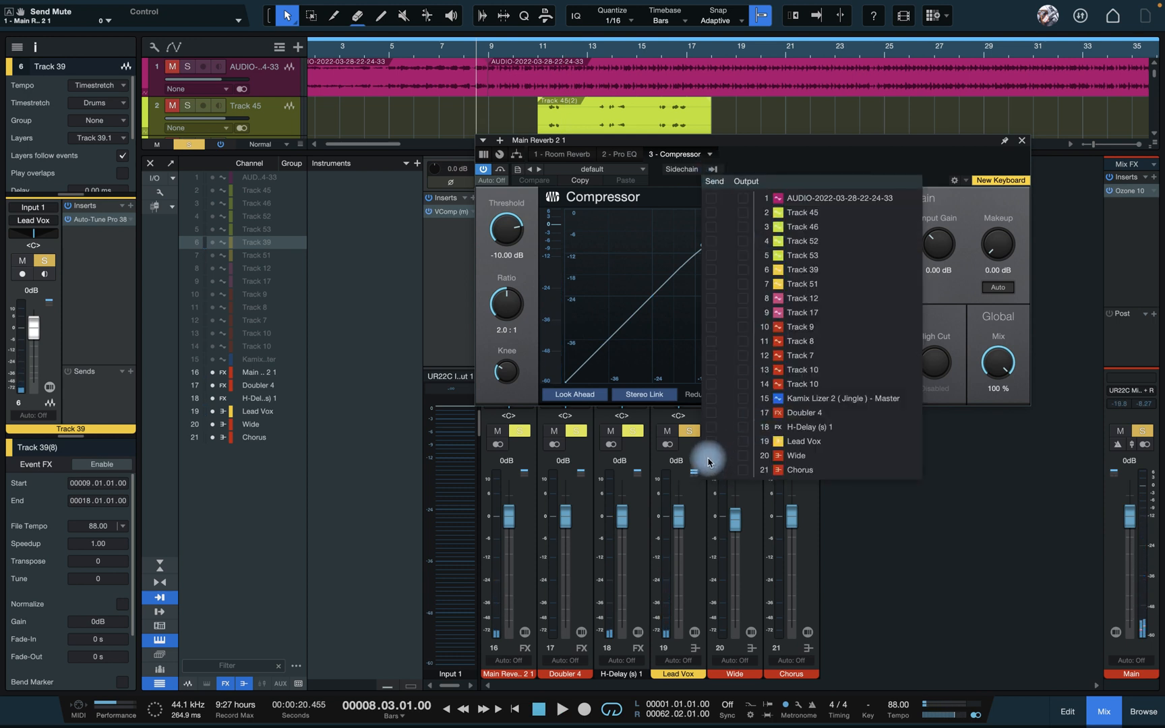
left_click(711, 442)
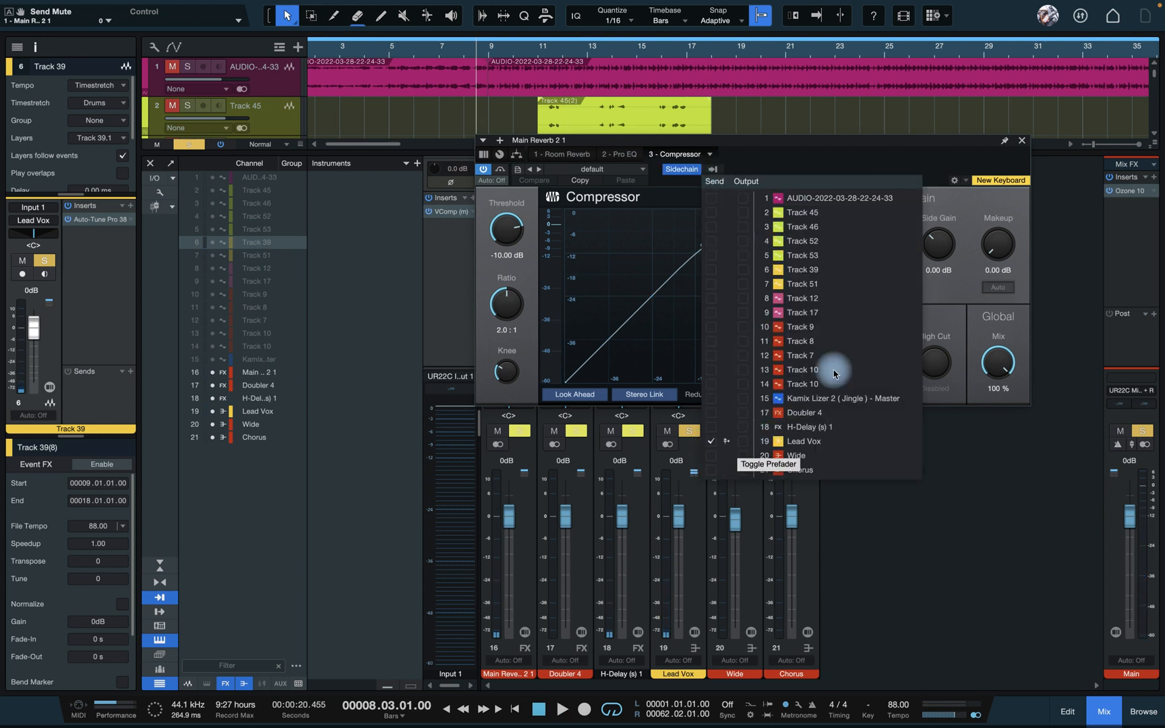
left_click(945, 172)
During playback, set the Compressor's knee to 0.10 dB, its threshold to about -34.5 dB and its ratio to 8.0:1.
key("space")
left_click_drag(494, 377, 495, 382)
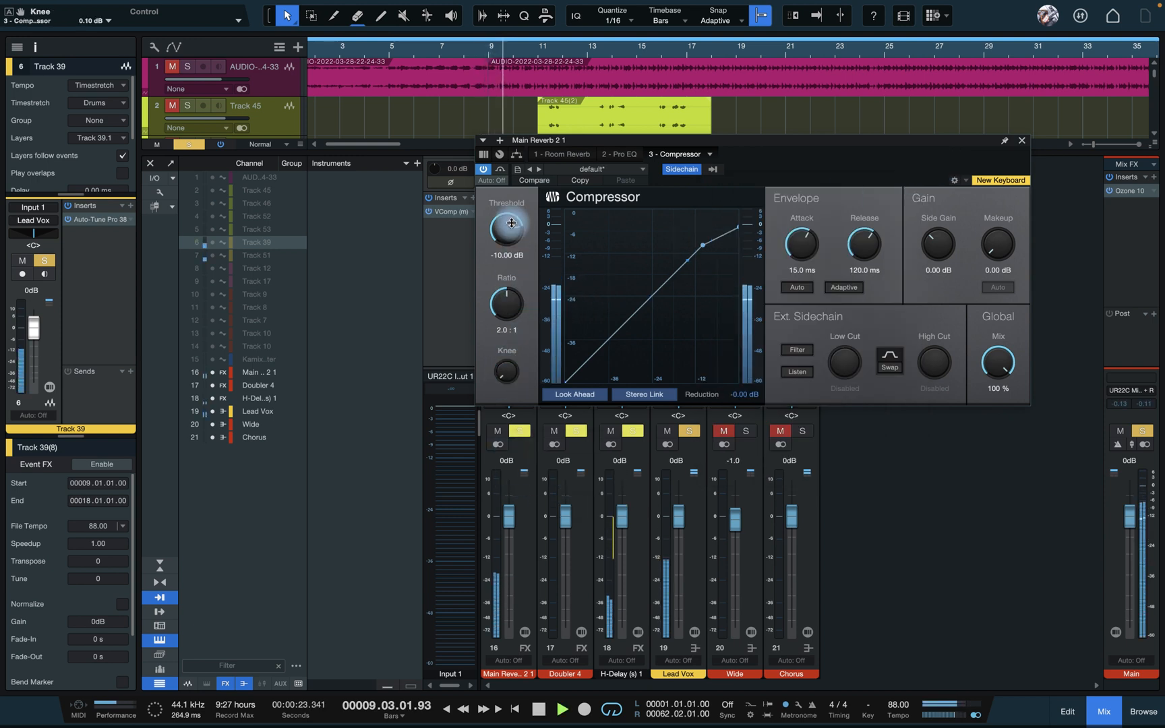
left_click_drag(510, 229, 514, 281)
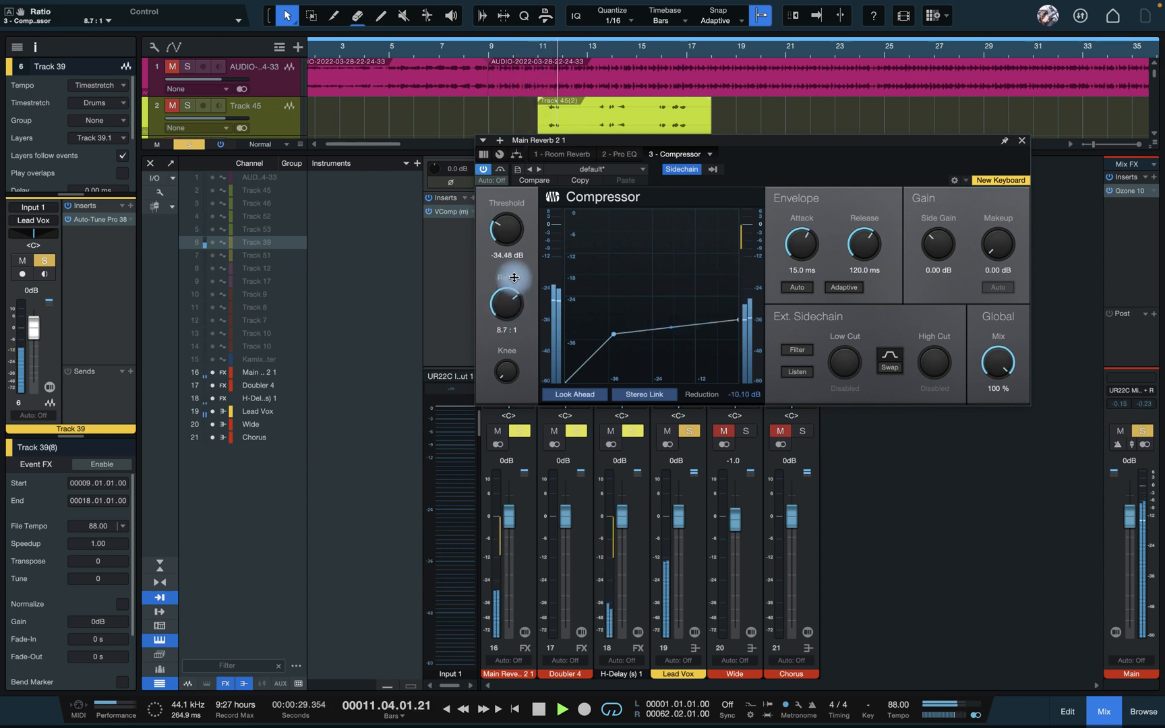
left_click(503, 330)
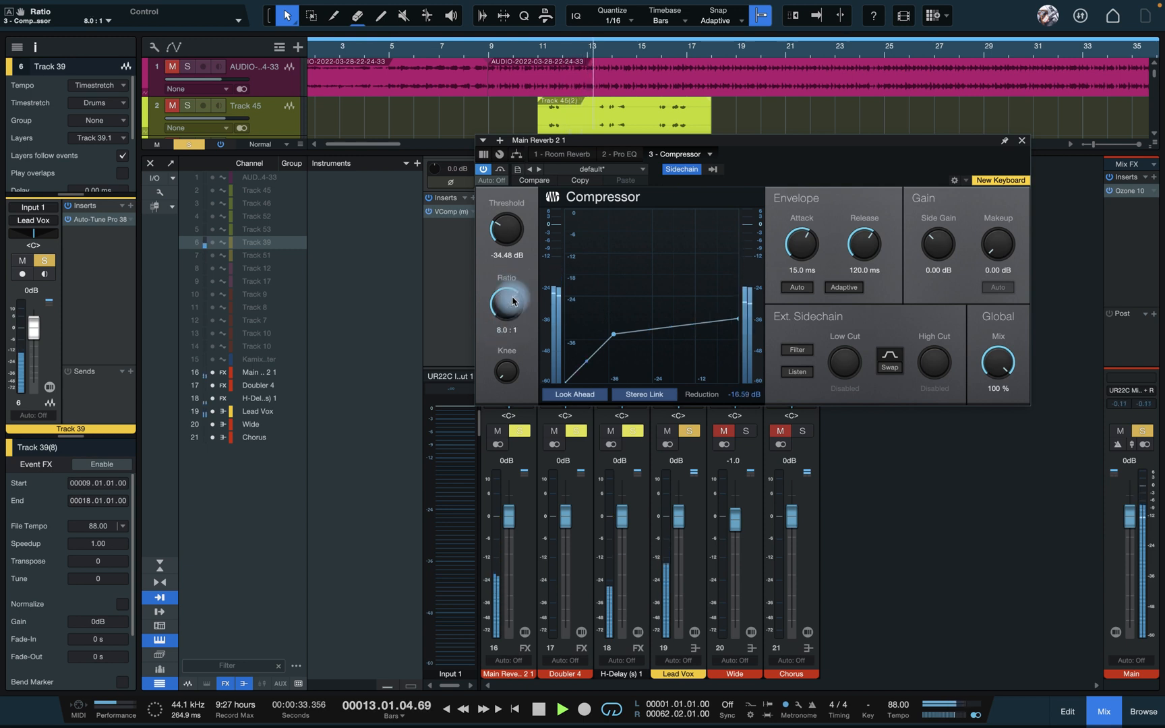
Set the Compressor's threshold to -33 dB and close the plug-in window.
left_click(507, 233)
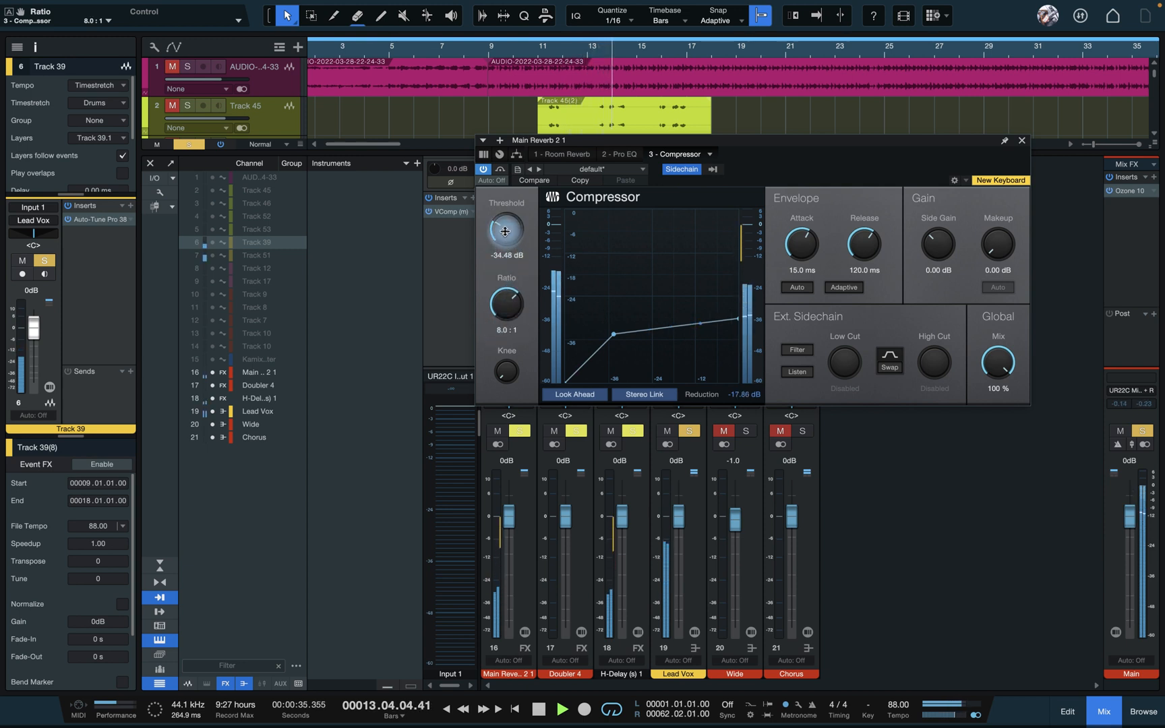
left_click_drag(505, 232, 505, 229)
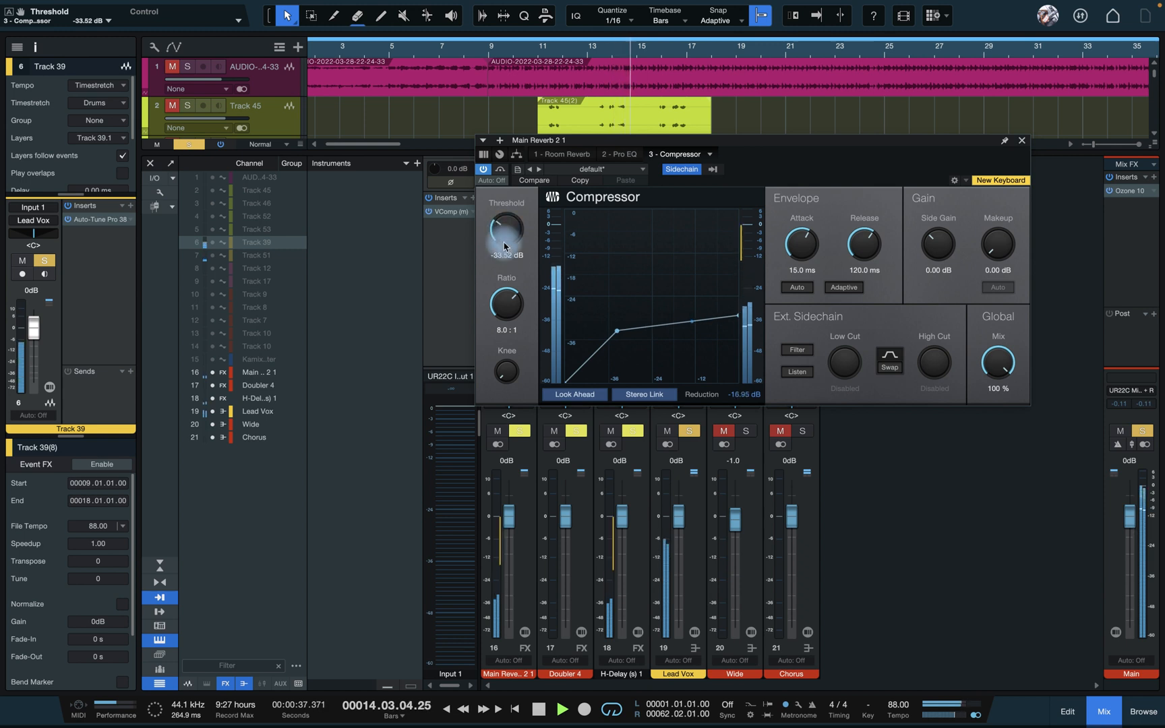
left_click(506, 260)
left_click(505, 259)
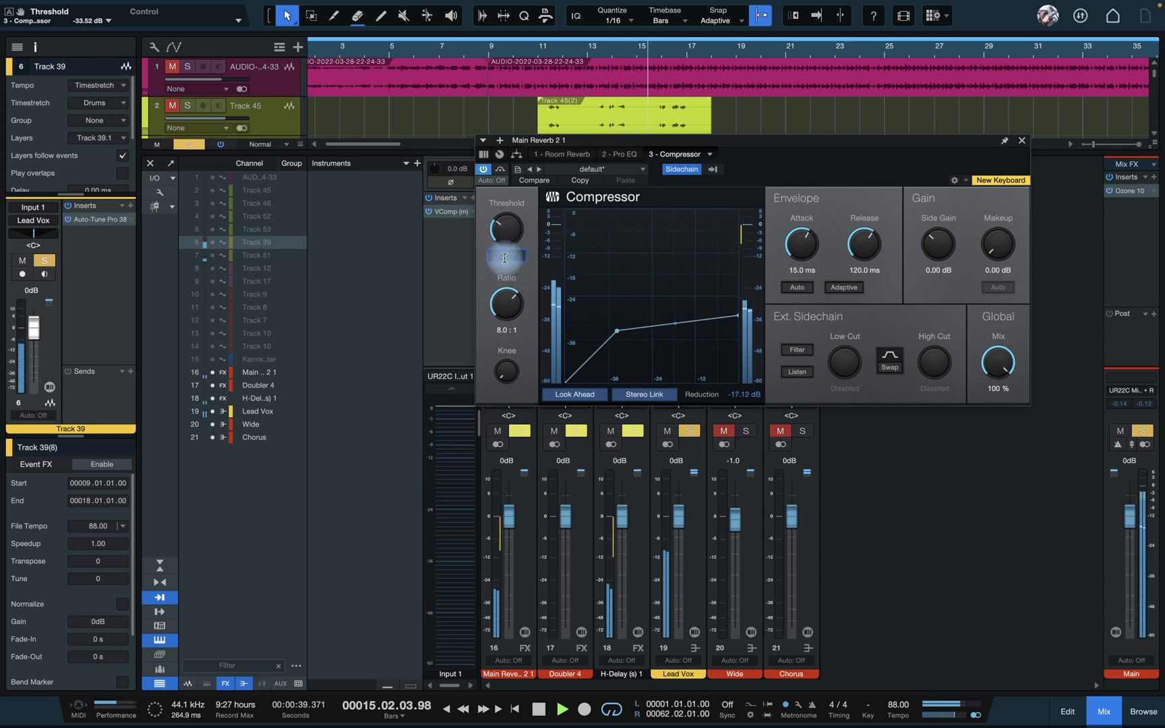
type("-33")
key("Return")
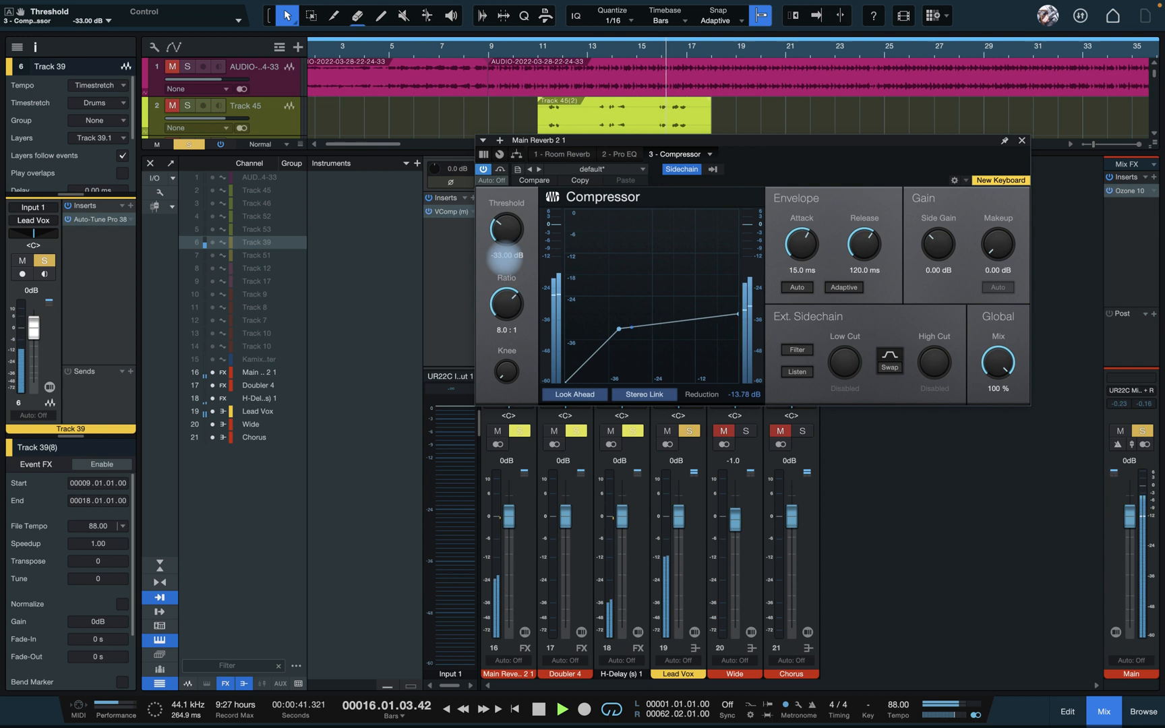
left_click(1023, 140)
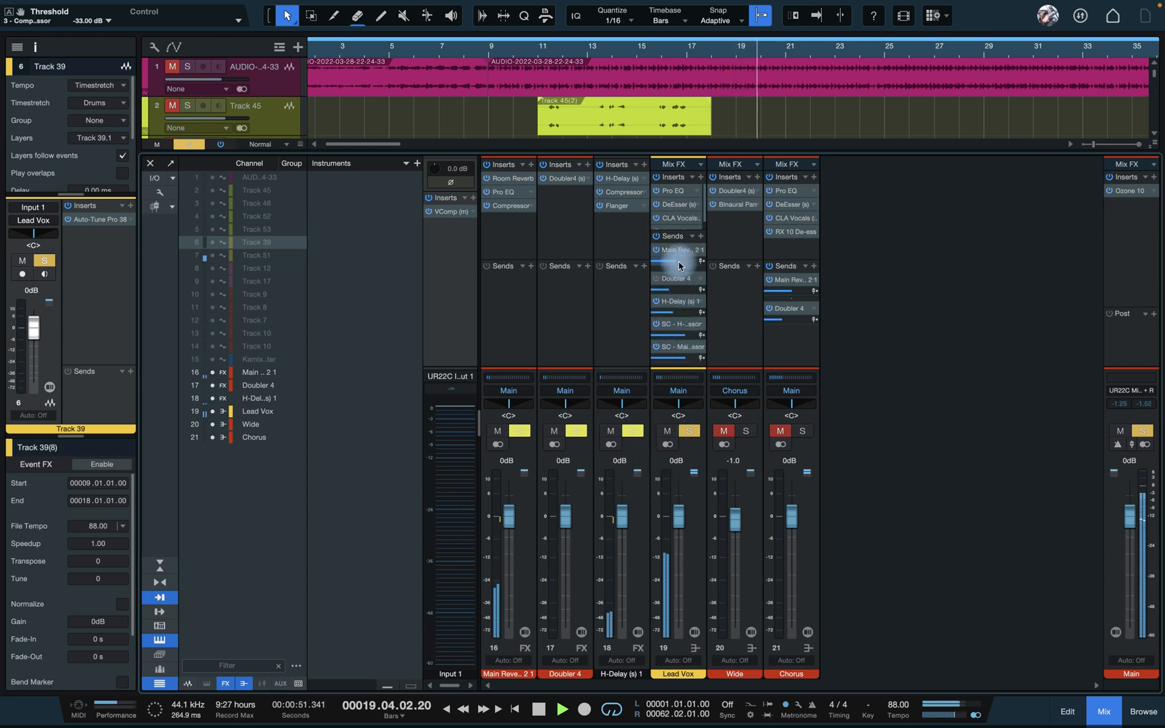
Set the Lead Vox bus's send level to Main Reverb to -19.1 and audition it with the Doubler 4 send turned on.
mouse_move(679, 265)
left_click_drag(679, 265, 672, 267)
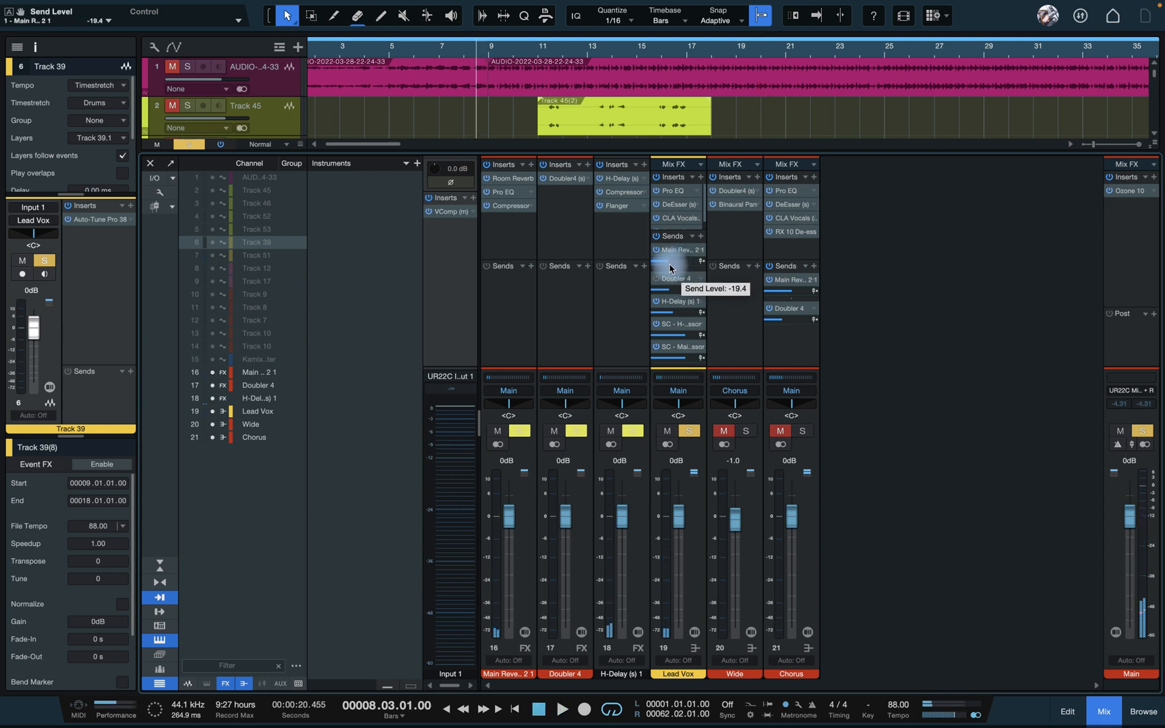
left_click_drag(669, 264, 672, 267)
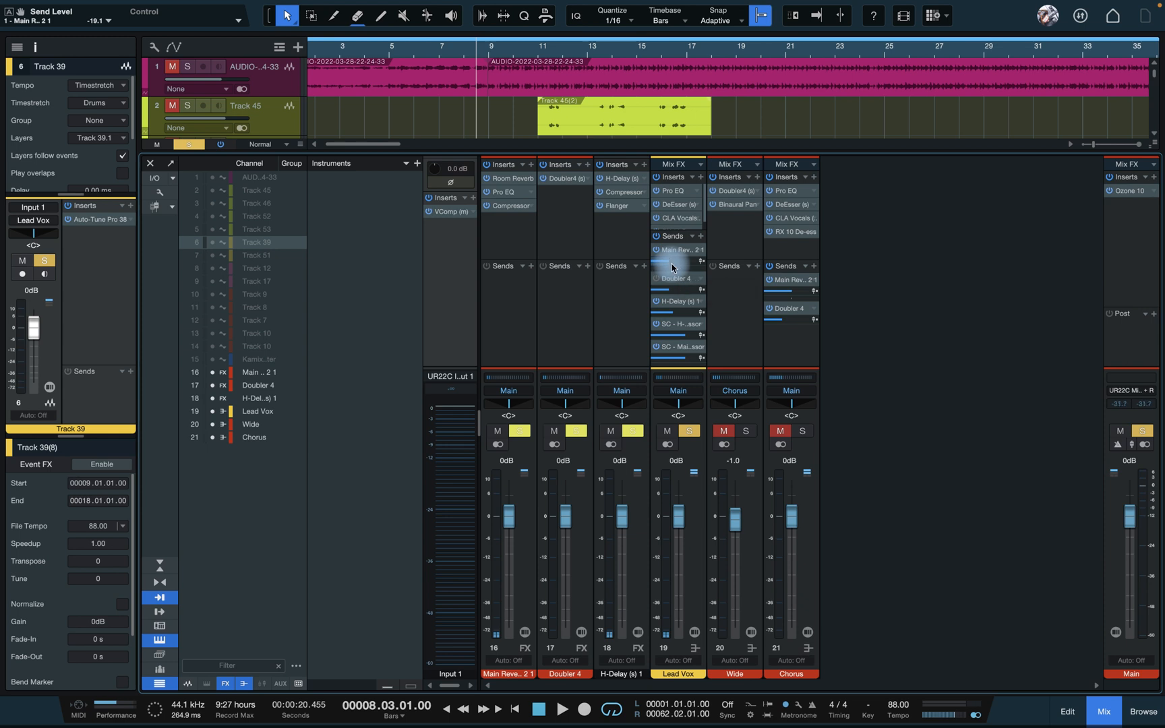
key("space")
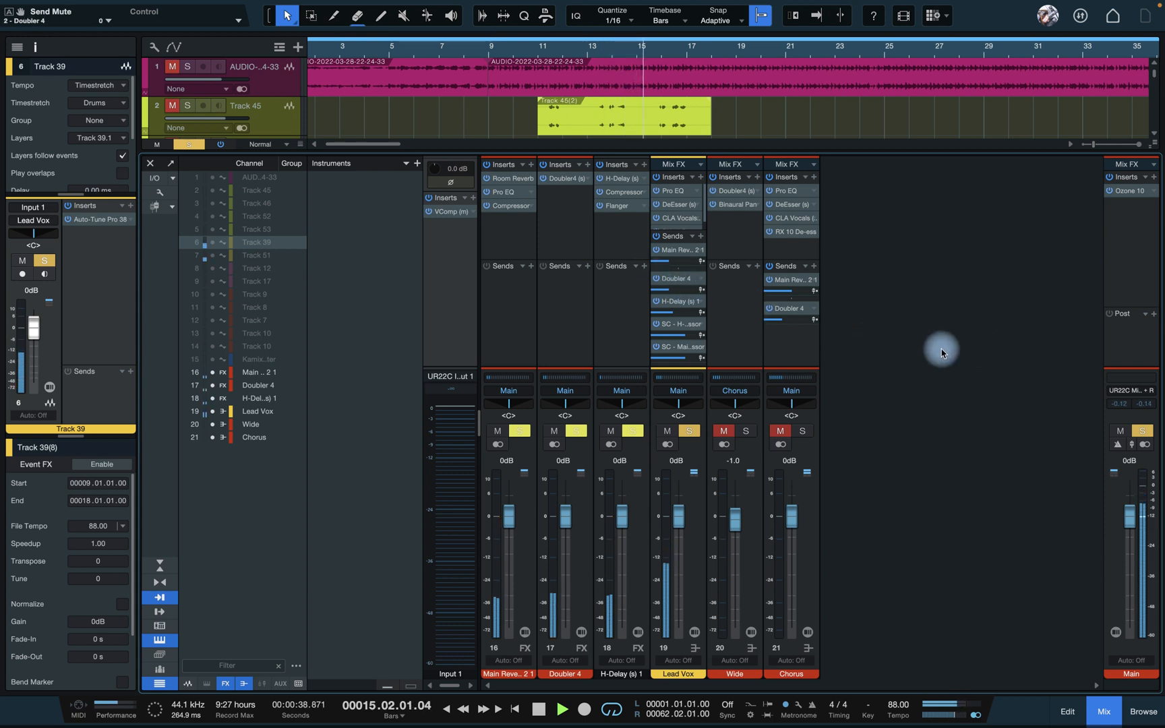
Show the whole arrangement, clear all solos, and play the full mix with the beat from bar 7.
key("F3")
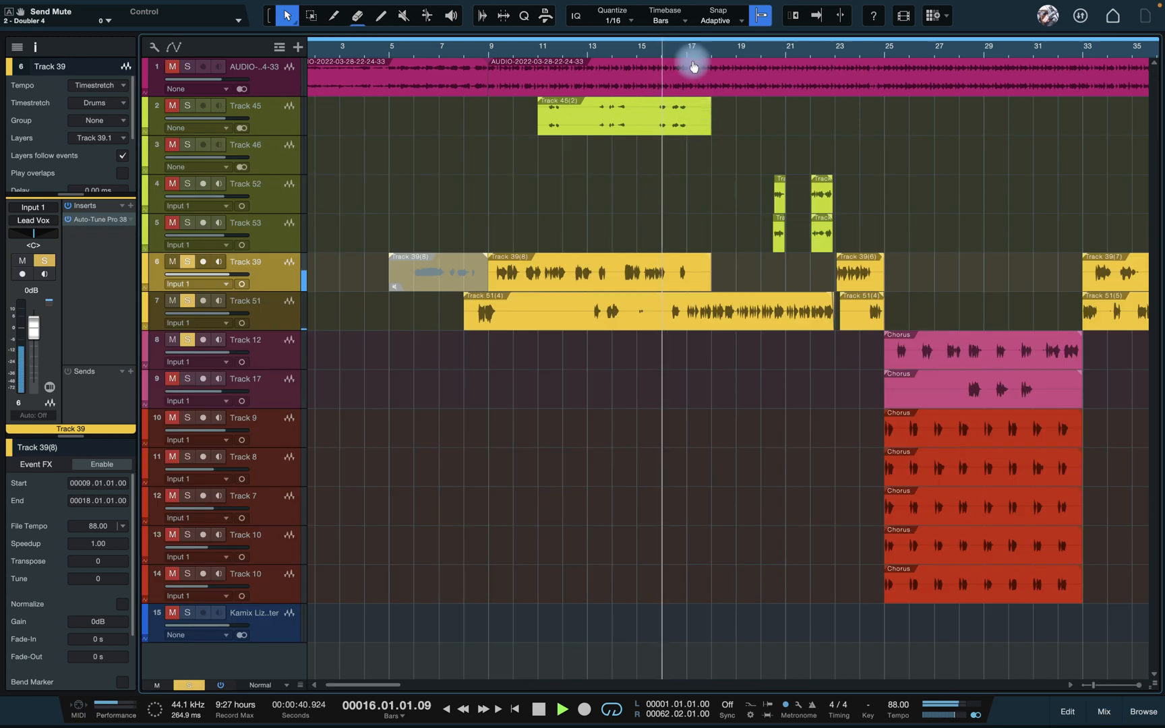
left_click_drag(686, 52, 681, 33)
key("space")
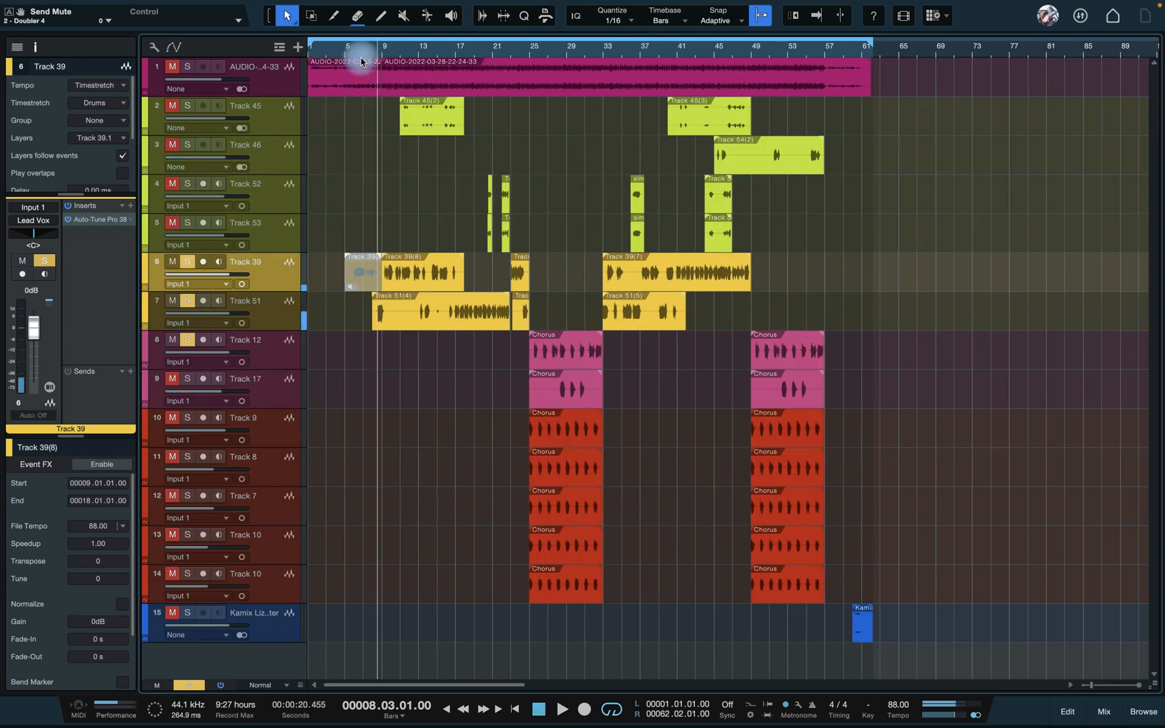
left_click(189, 685)
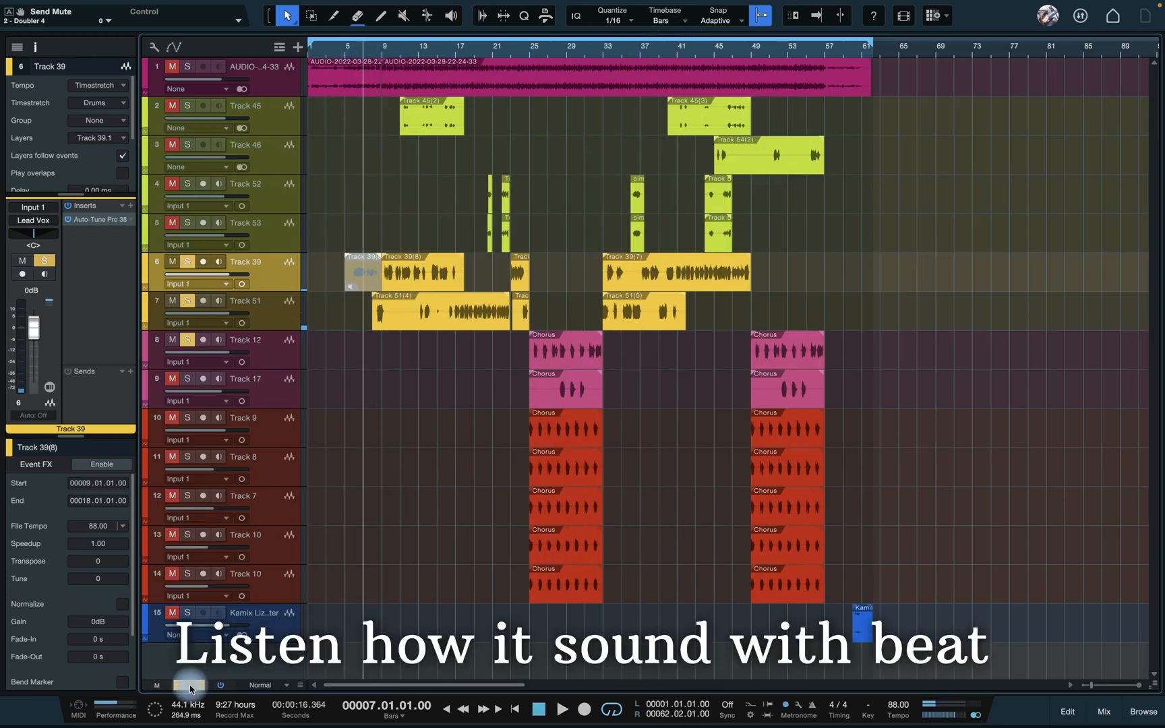
key("space")
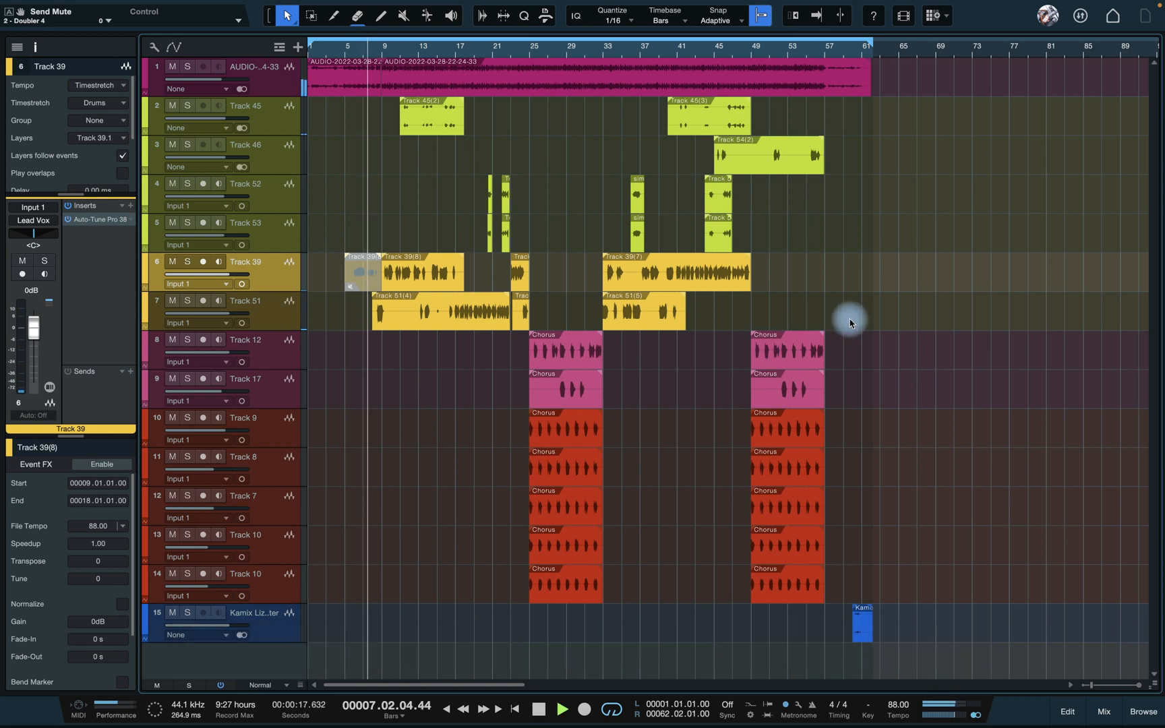
Set the Chorus bus's send level to Main Reverb to -17.0 while the full mix plays, and return to the arrangement.
key("F3")
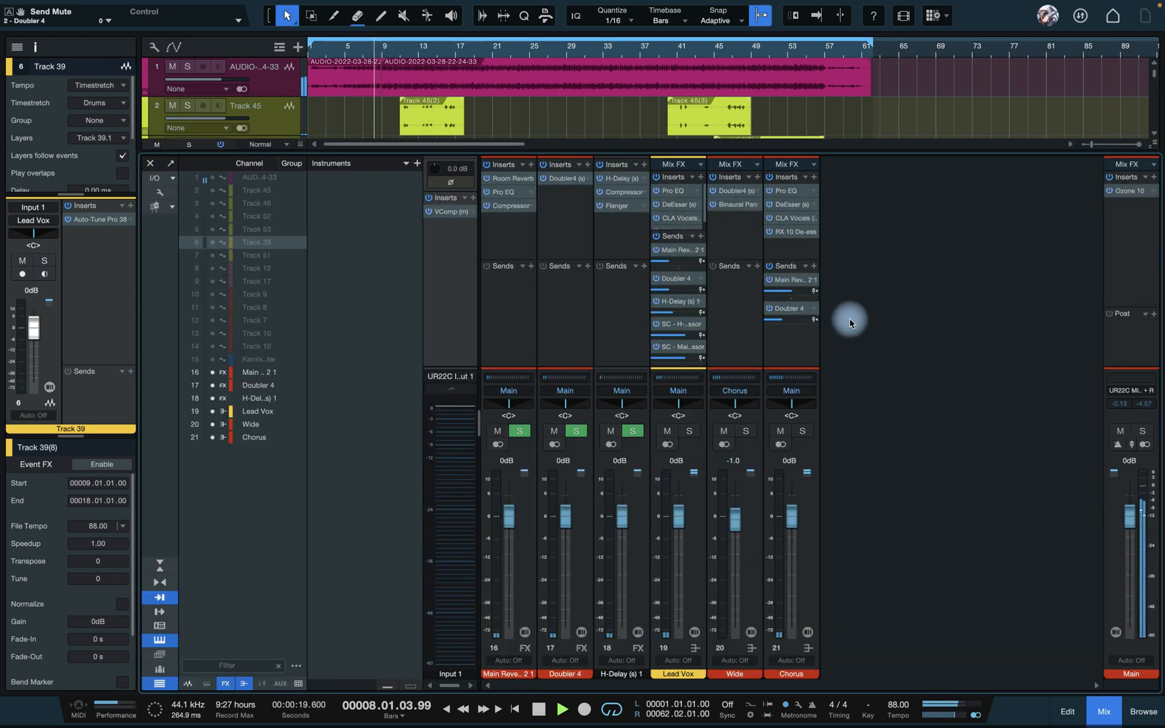
key("F3")
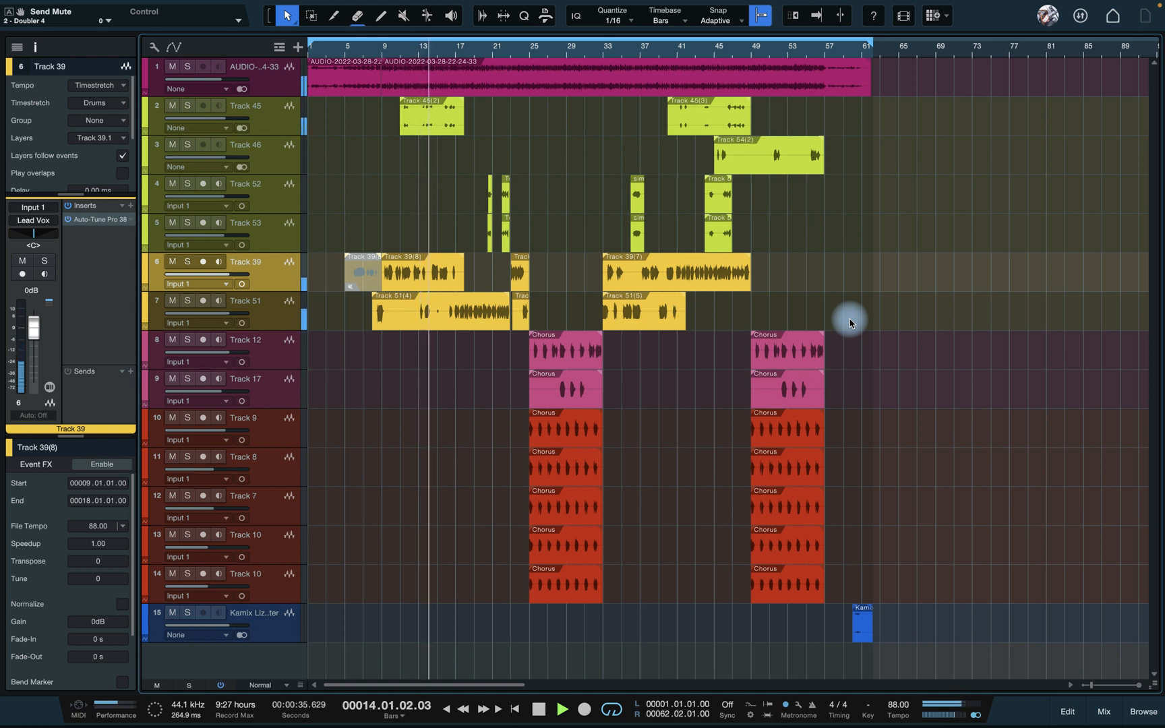
key("F3")
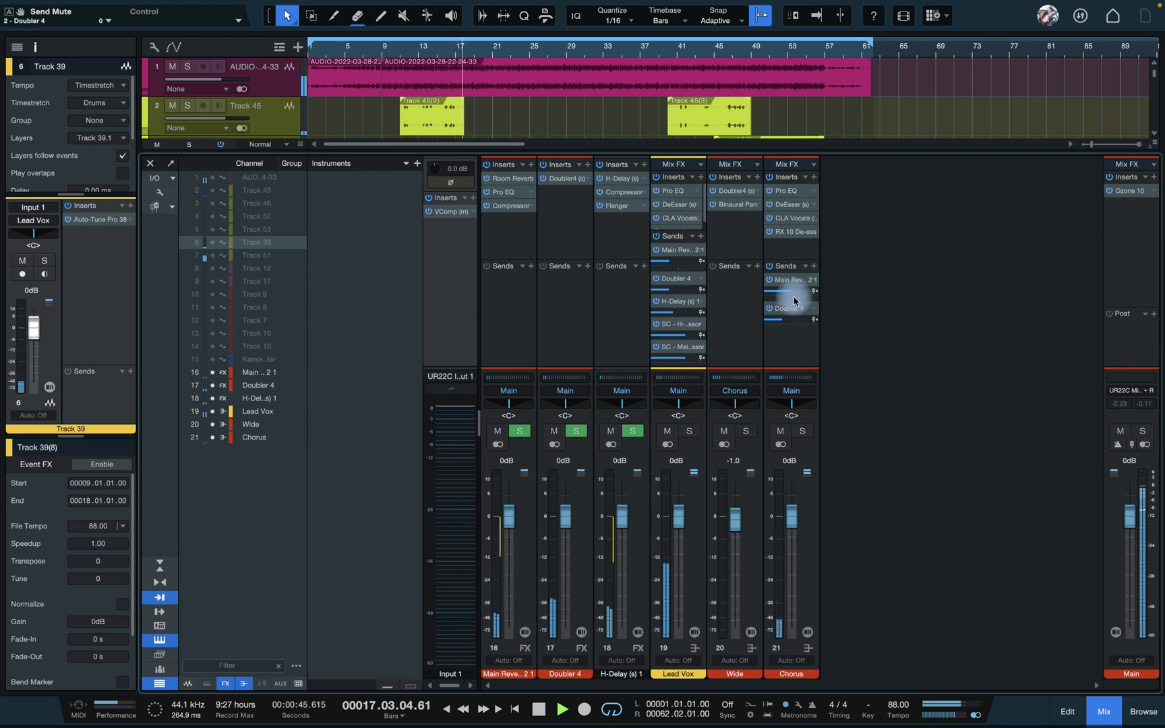
left_click_drag(792, 295, 784, 295)
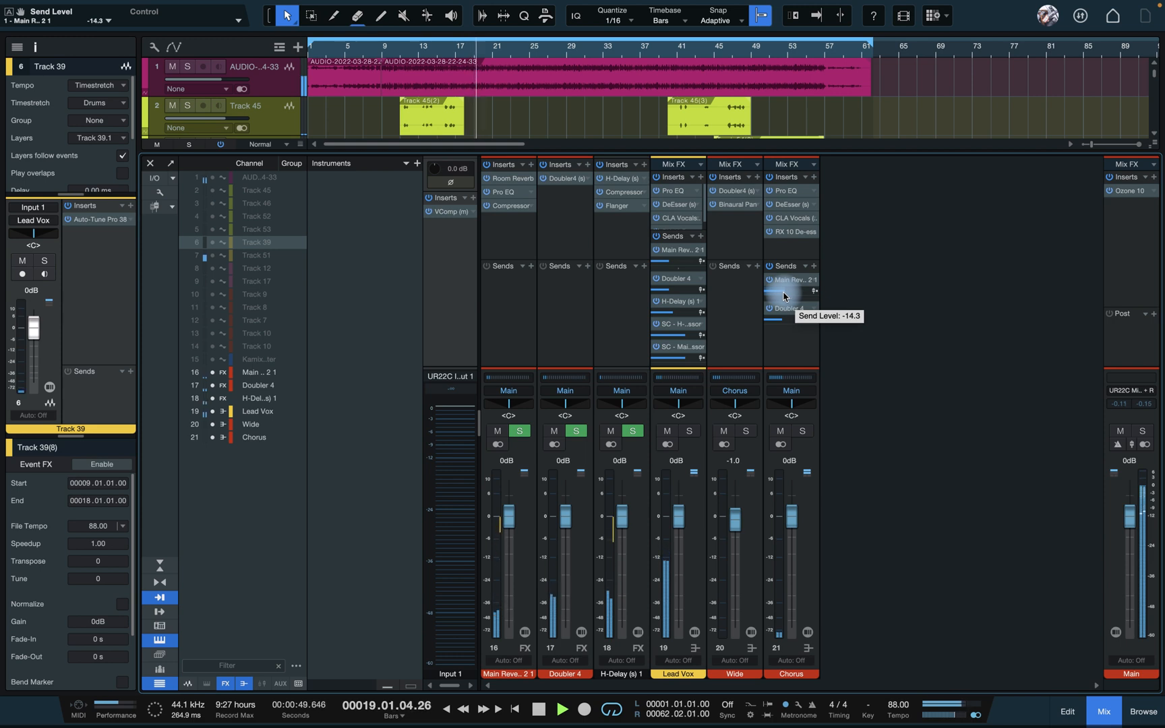
left_click_drag(784, 295, 782, 296)
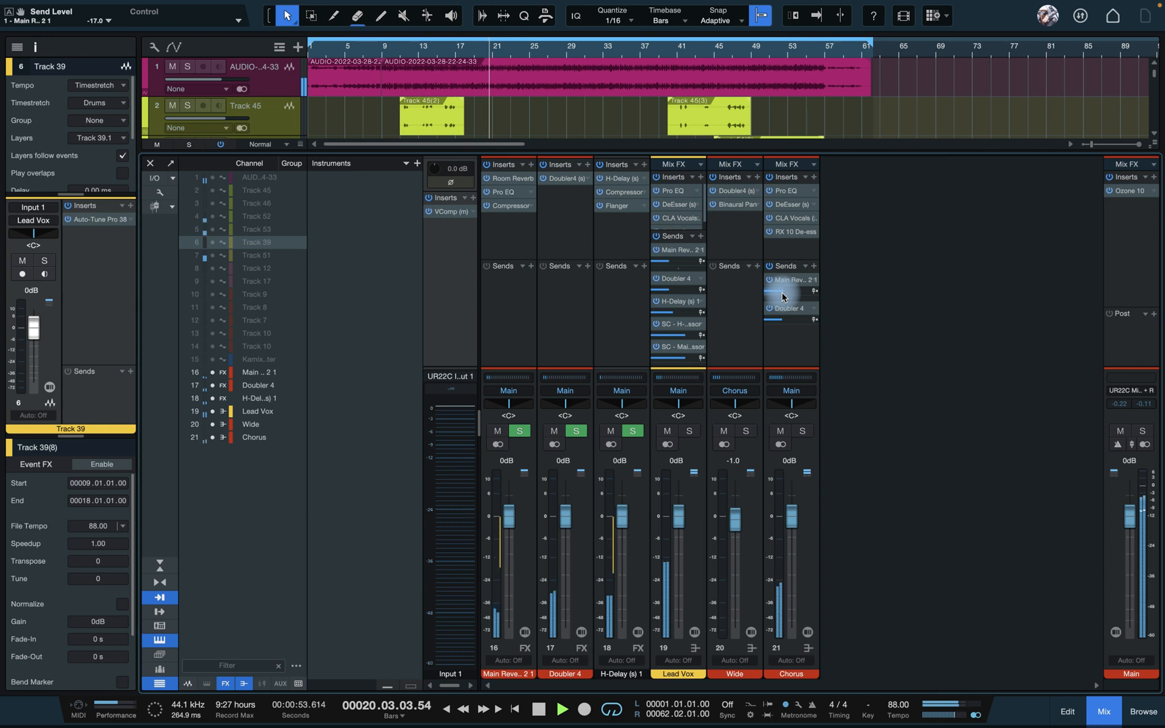
key("F3")
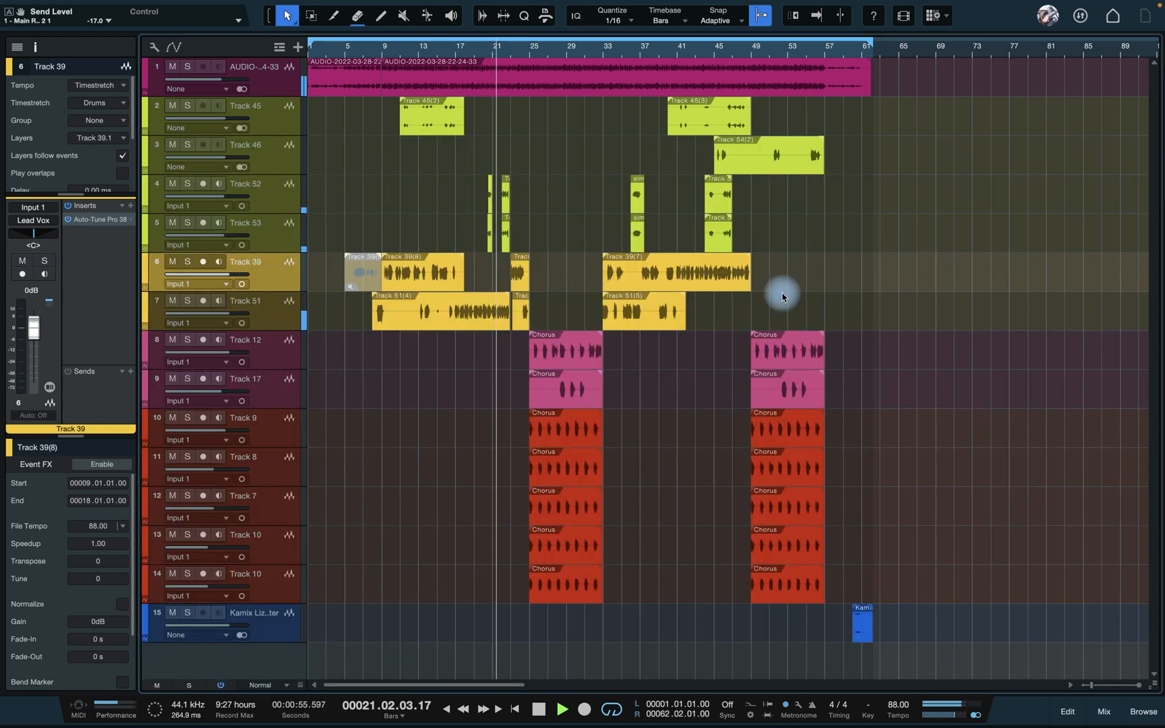